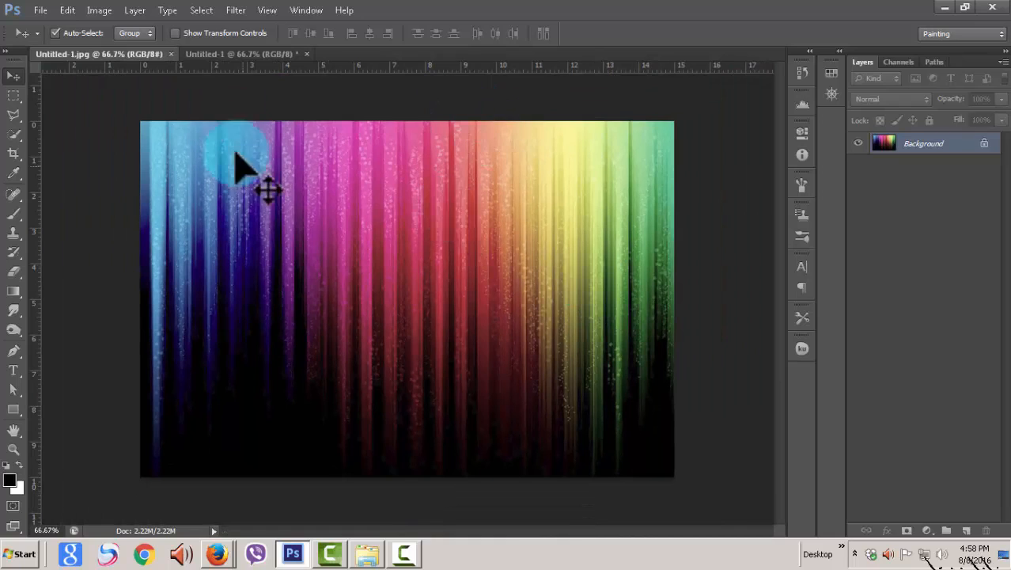
- Switch to the blank Untitled-1 document and reset the foreground and background colours to the default black and white
click(198, 53)
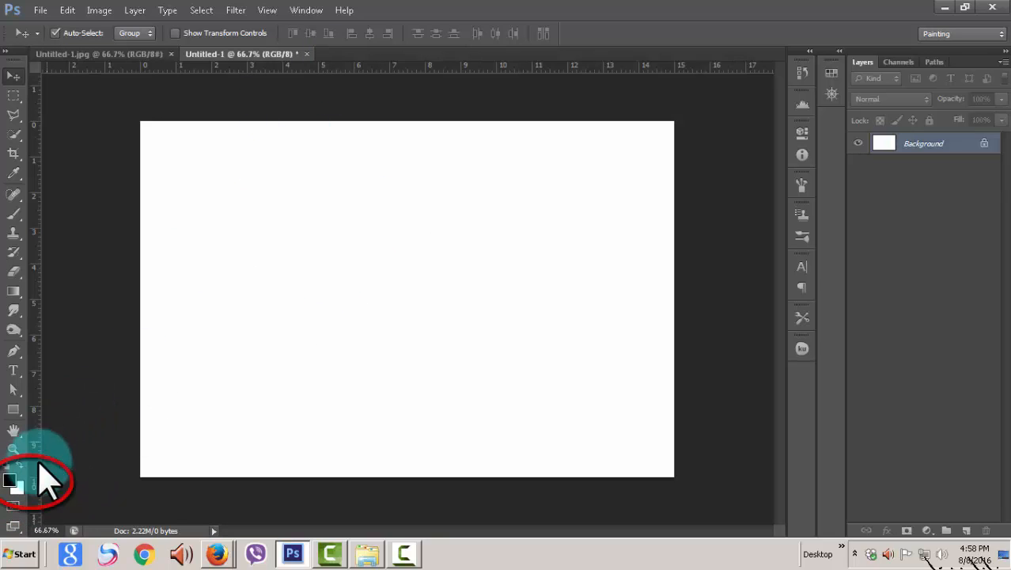
key(d)
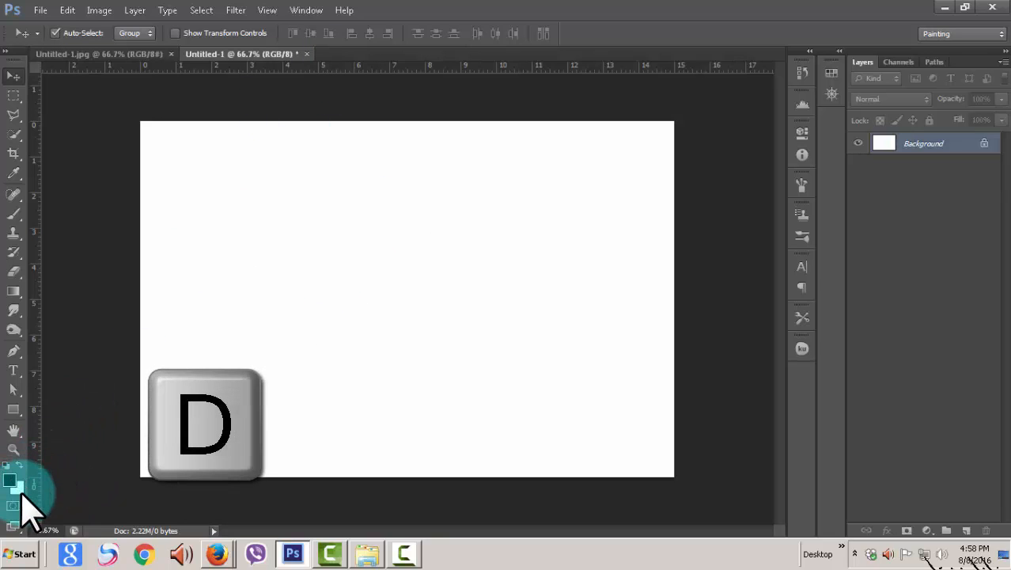
- Review the blank document's pixel dimensions, print size and resolution in the Image Size settings
click(99, 10)
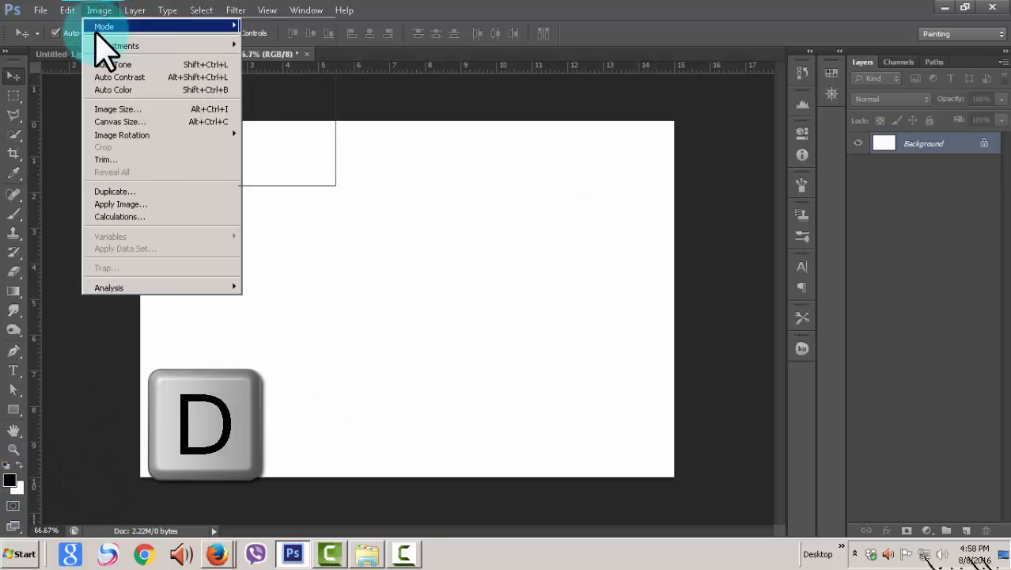
click(117, 109)
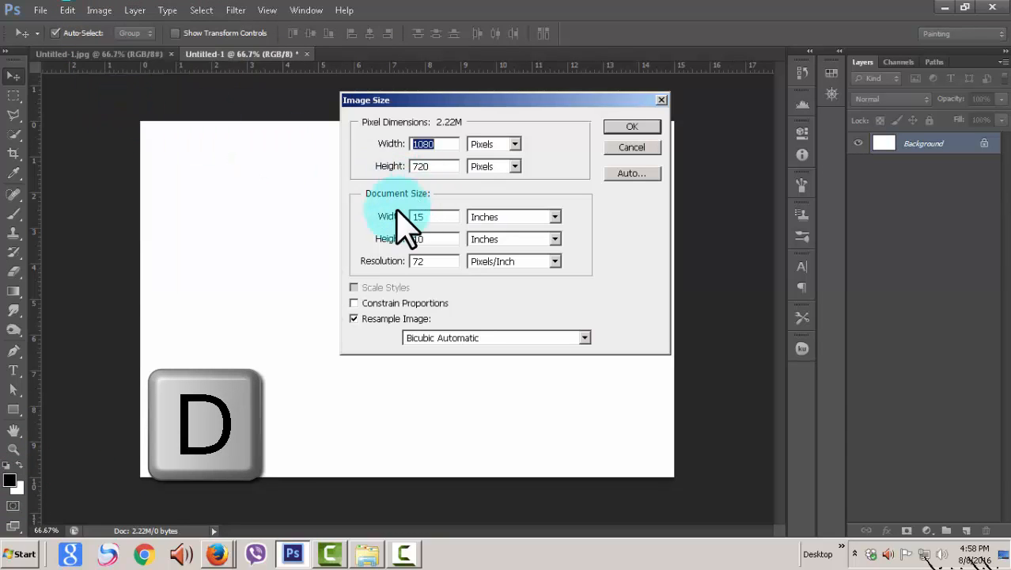
click(447, 144)
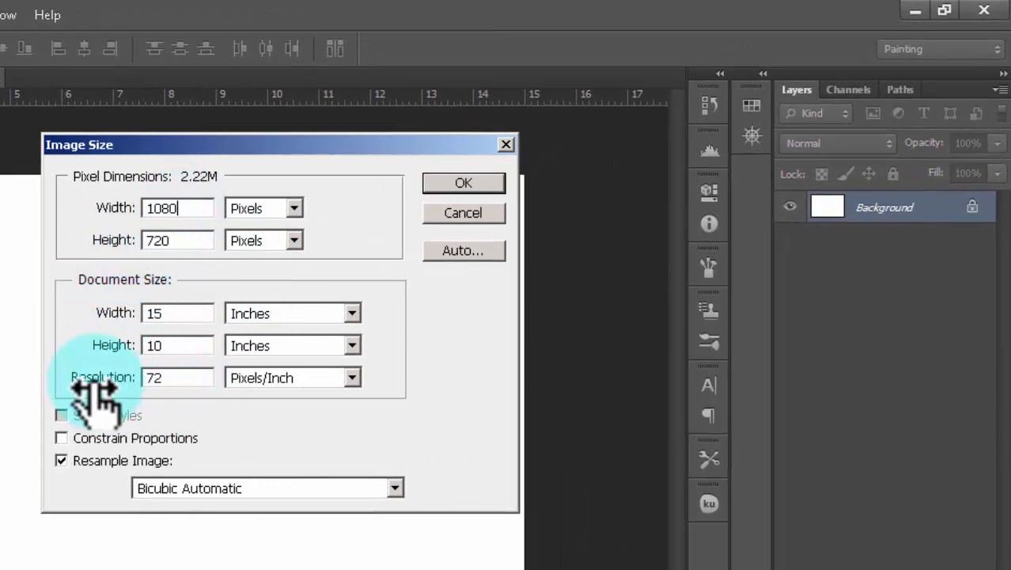
click(170, 377)
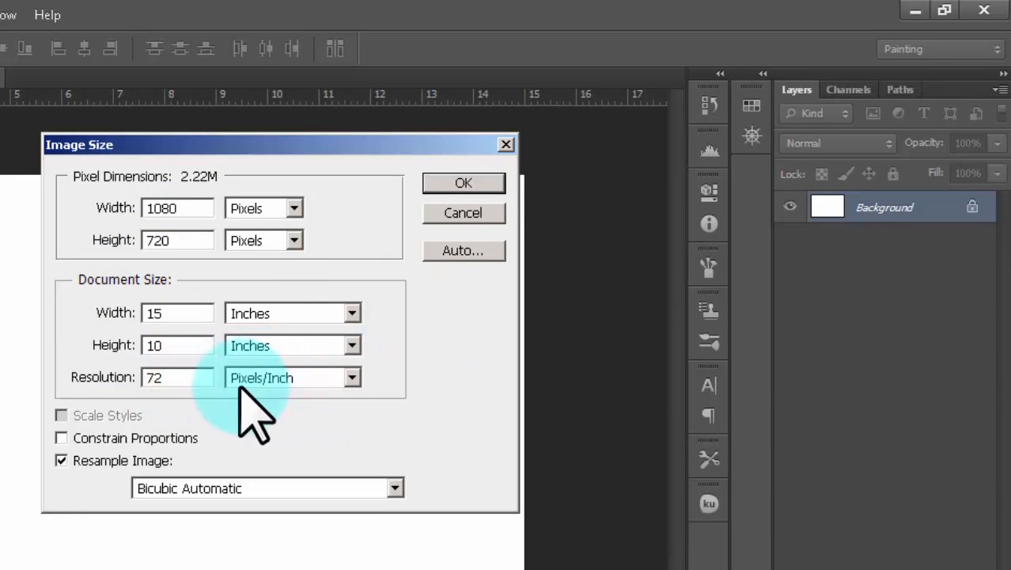
click(456, 184)
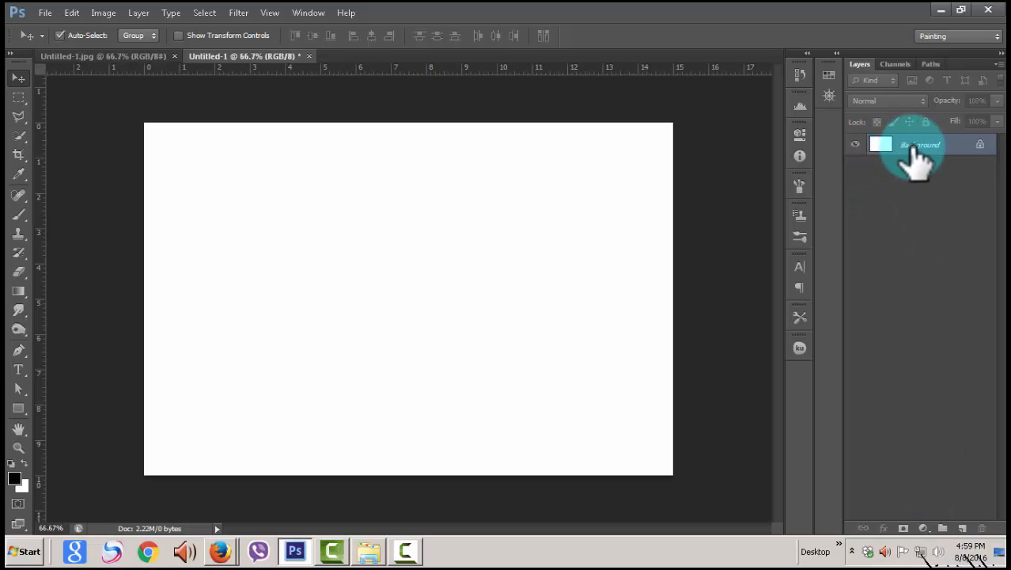
- Add a new layer and fill it with a linear black-to-white gradient running from the canvas bottom to the top
click(961, 527)
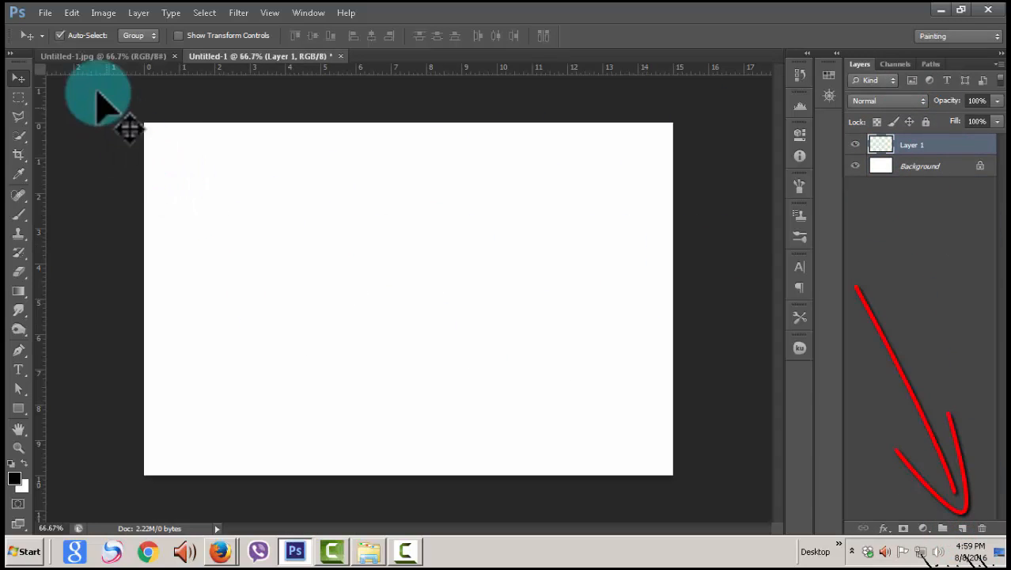
click(20, 292)
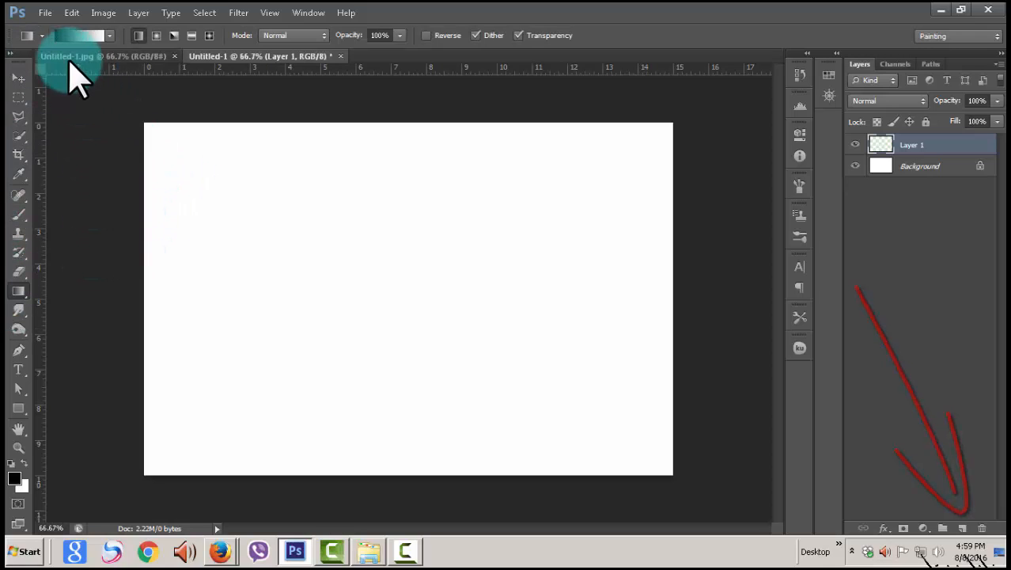
click(77, 34)
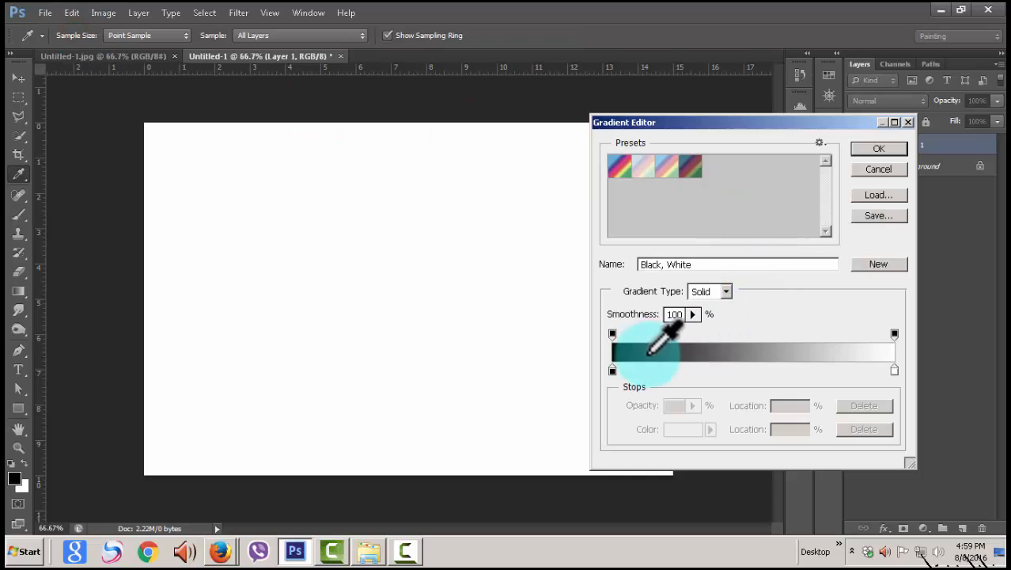
click(878, 149)
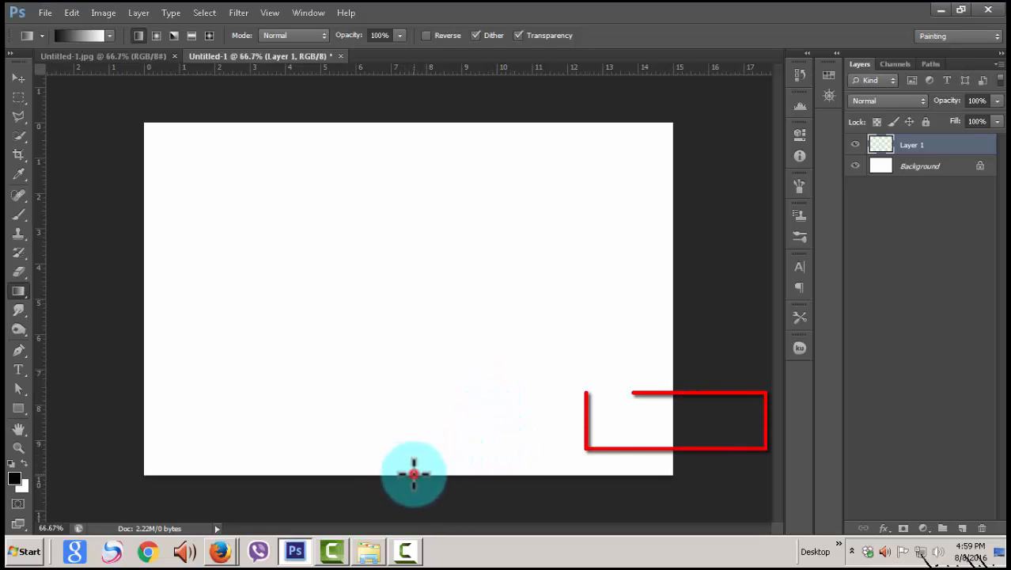
drag(417, 417, 417, 275)
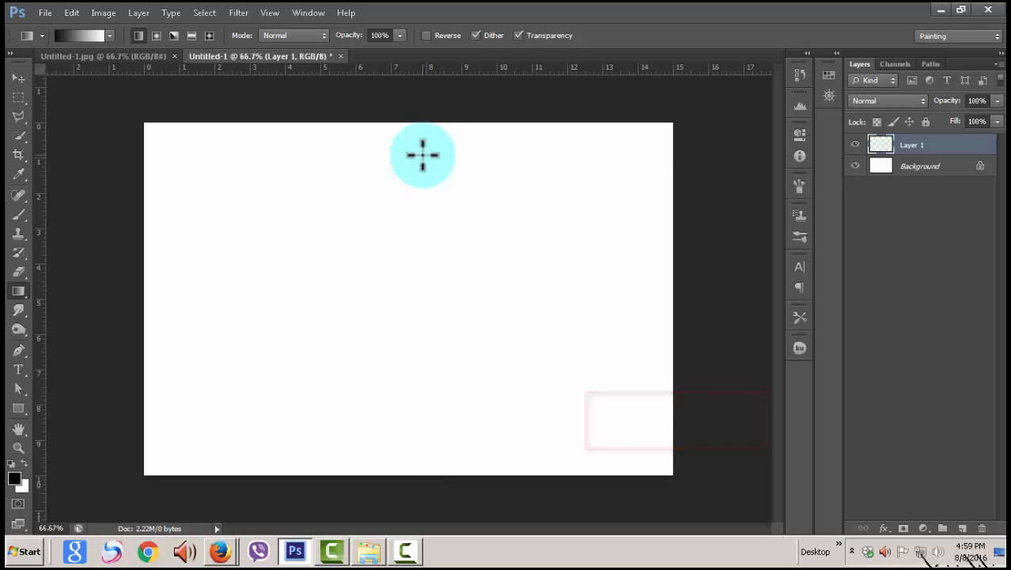
drag(422, 154, 422, 154)
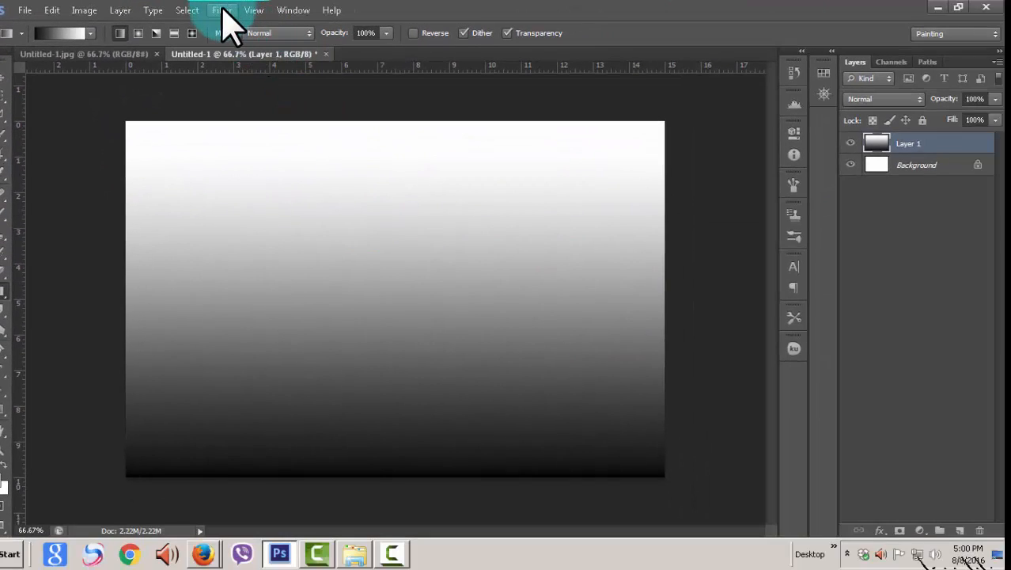
- Apply a randomized Square-type Wave filter to Layer 1 with 16 generators, wavelength 10 to 120, amplitude 5 to 35 and Repeat Edge Pixels
click(221, 10)
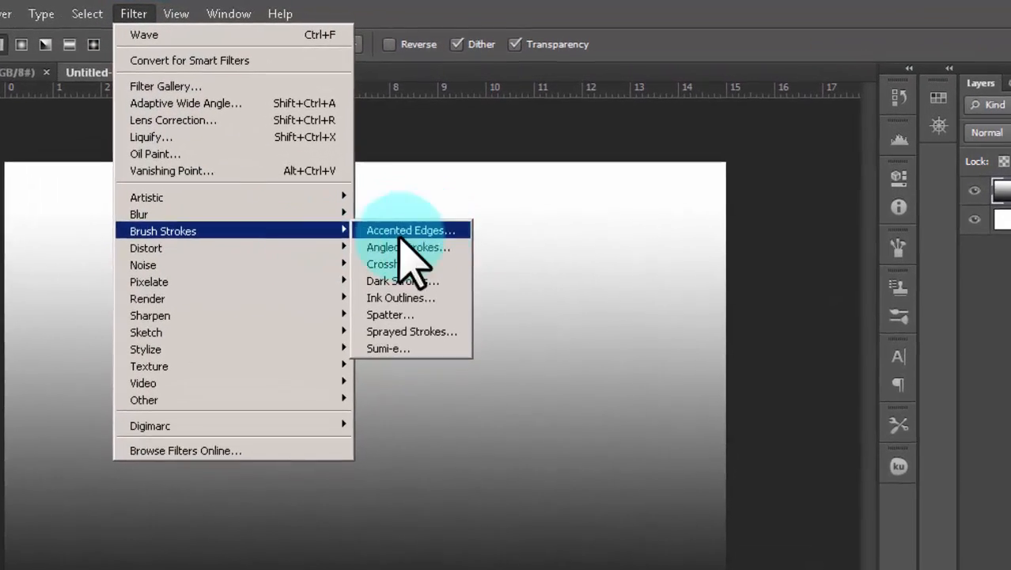
mouse_move(297, 189)
click(411, 431)
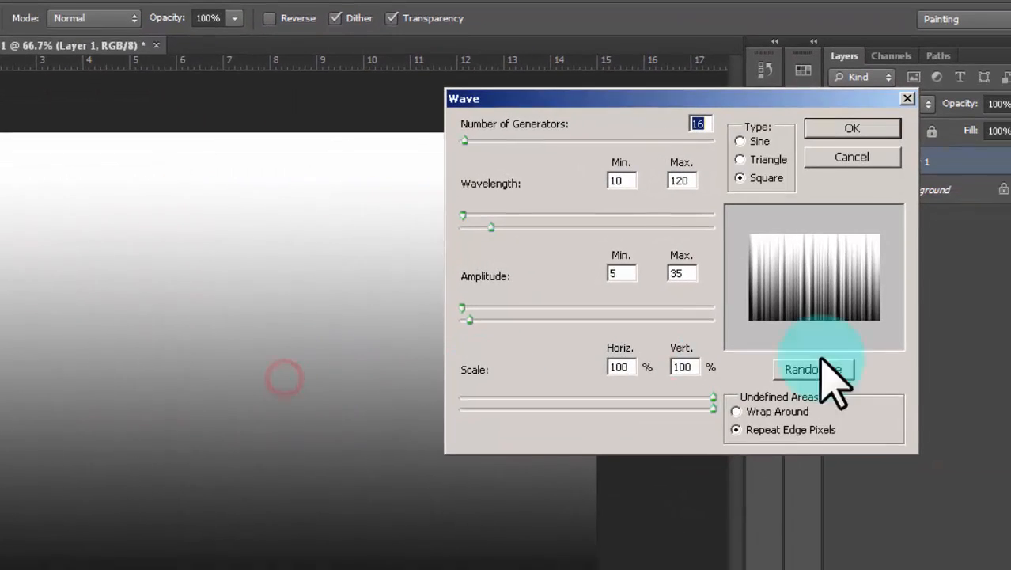
click(822, 370)
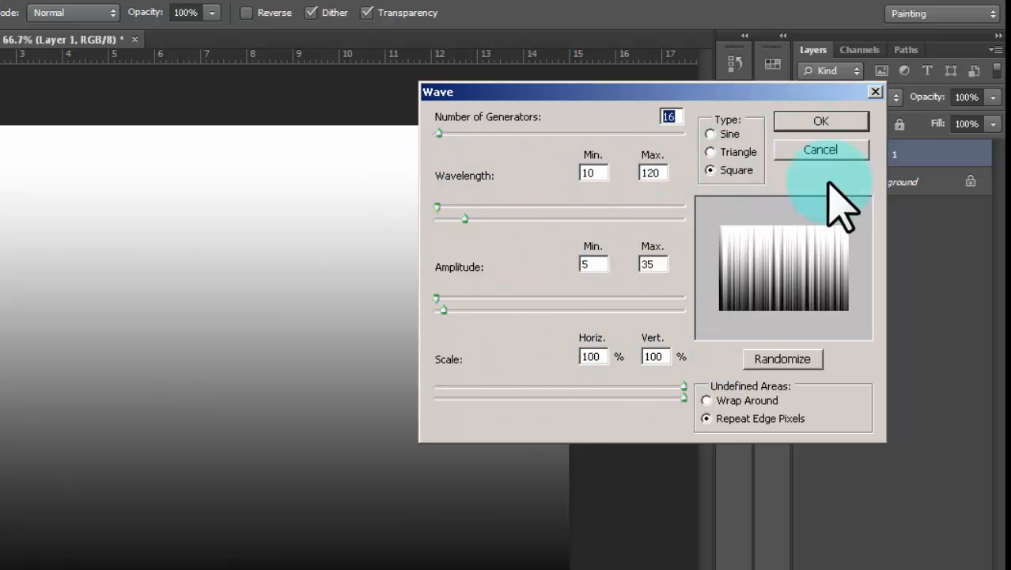
click(820, 120)
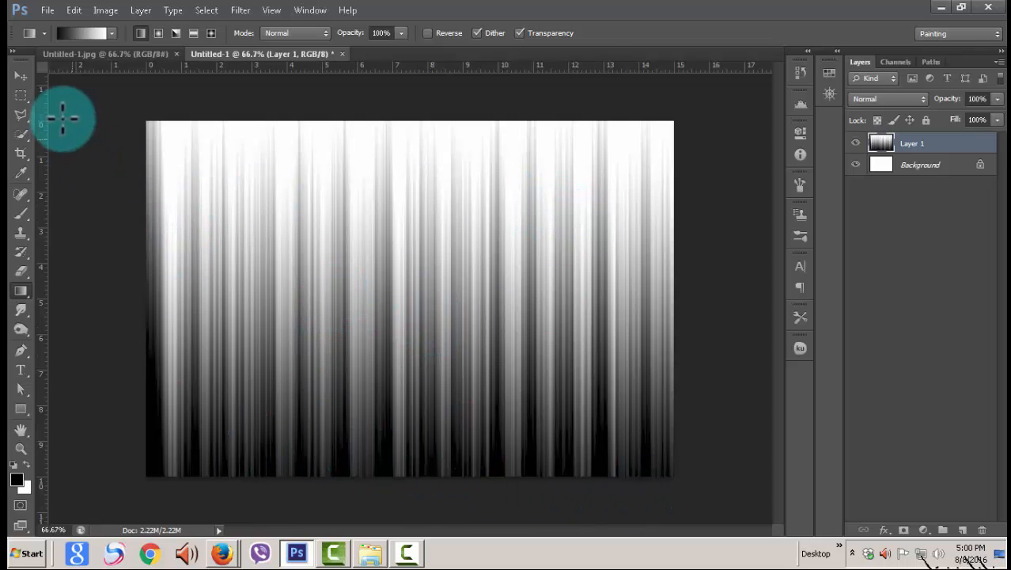
- Enable a Gradient Overlay in the layer style of Layer 1 and show its settings
click(20, 76)
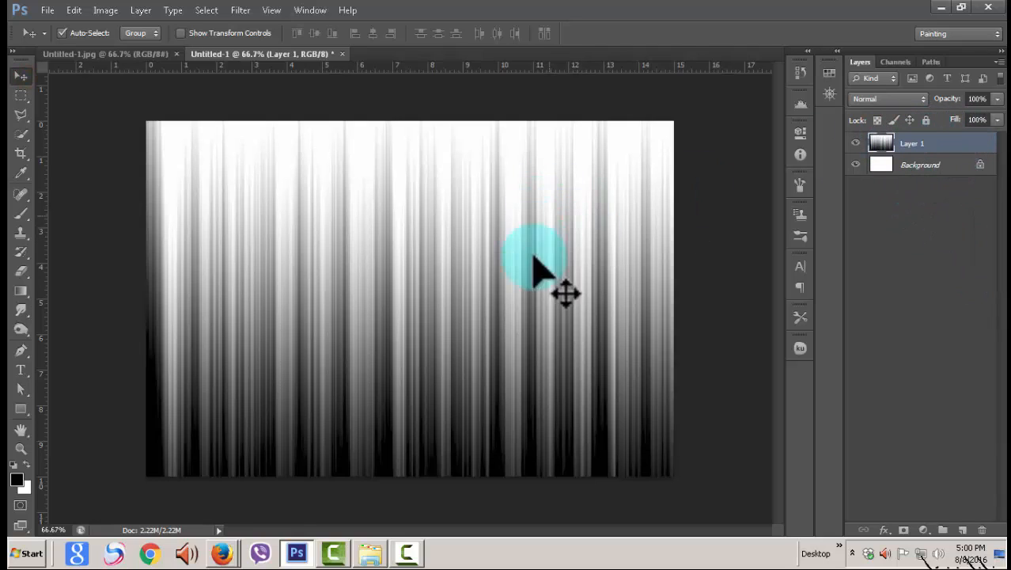
double_click(954, 146)
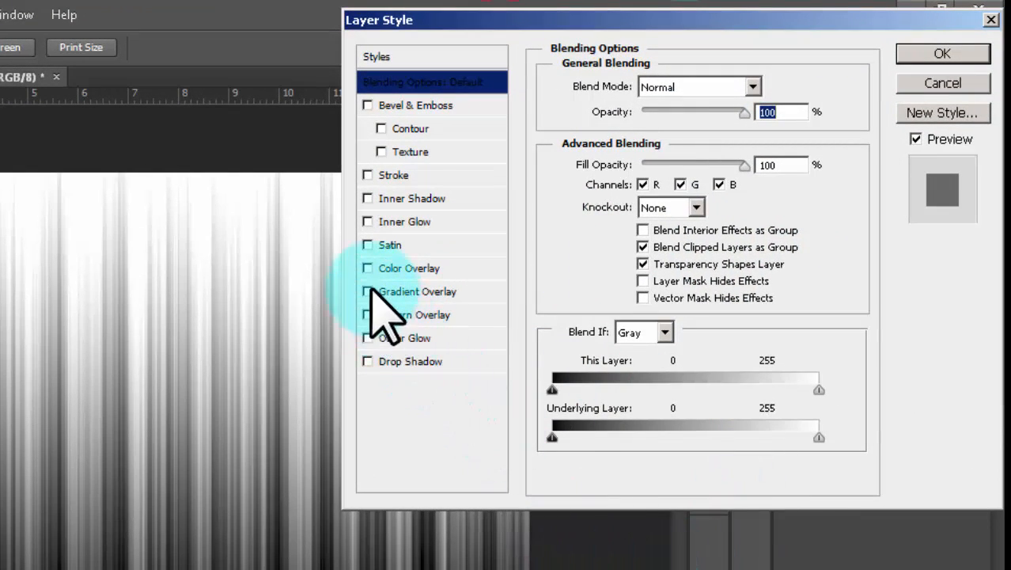
click(368, 292)
click(447, 292)
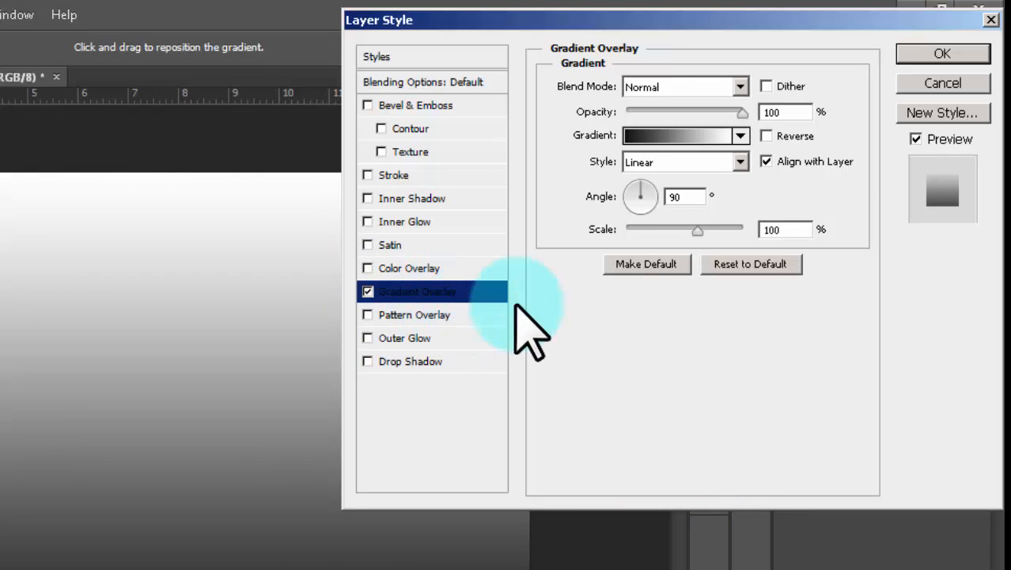
- Replace the gradient presets with the Spectrums set and choose the Spectrum gradient for the overlay
click(676, 141)
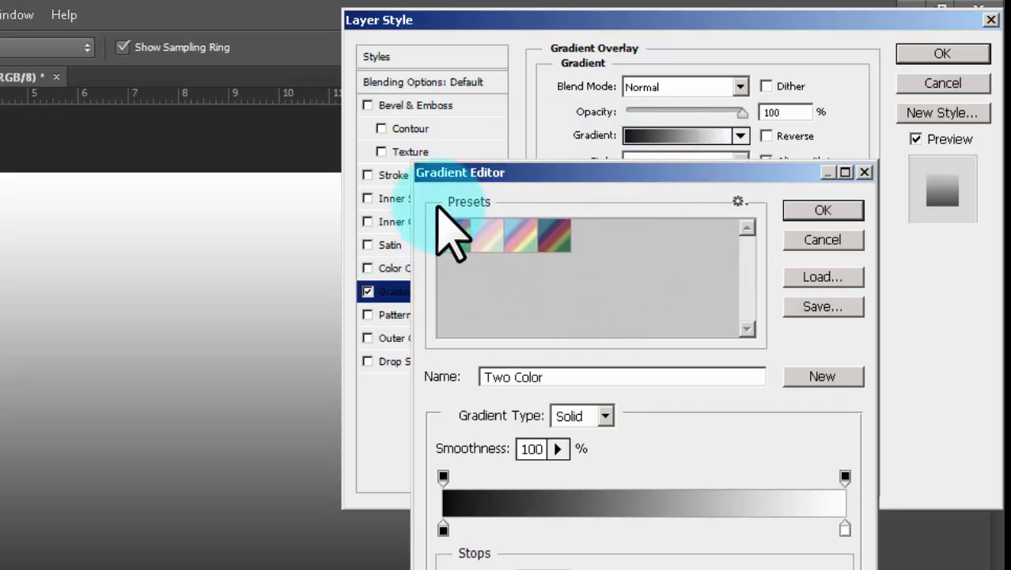
click(738, 200)
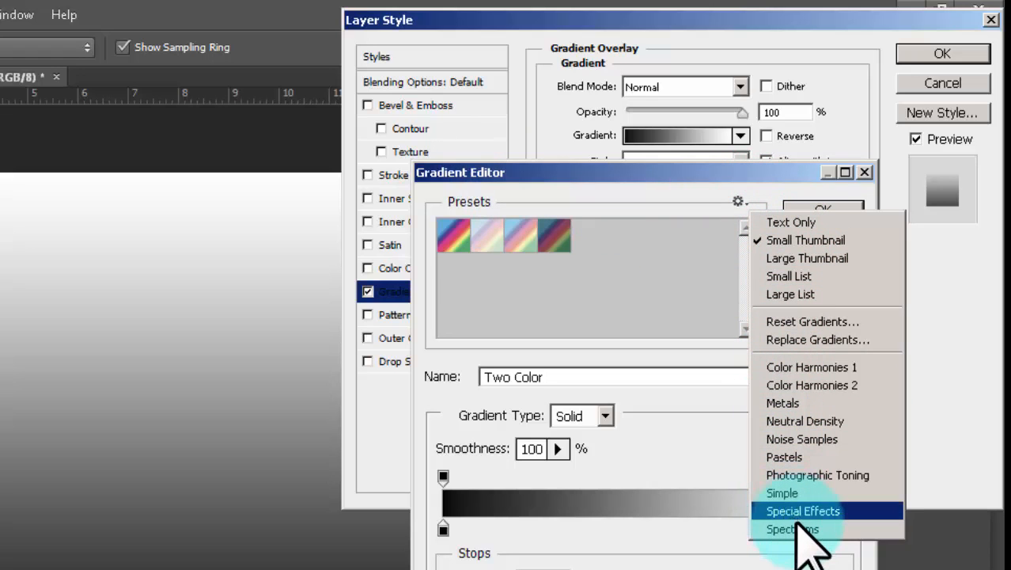
click(829, 527)
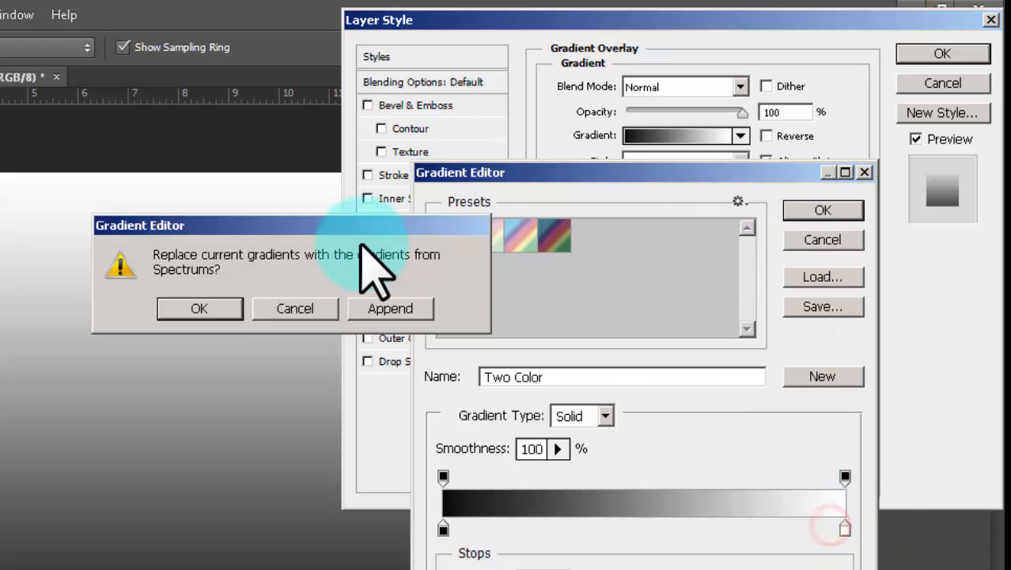
click(218, 300)
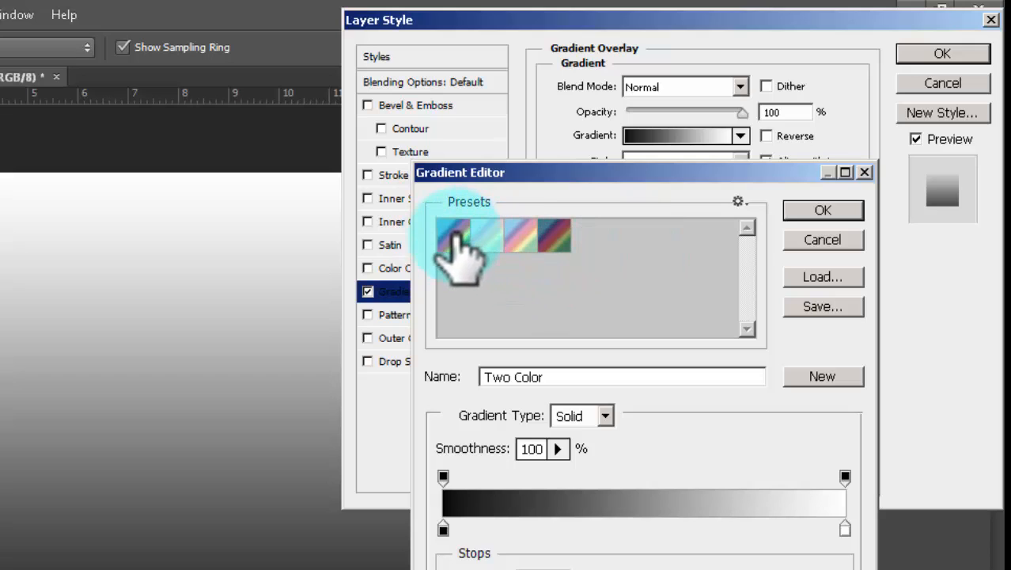
click(452, 234)
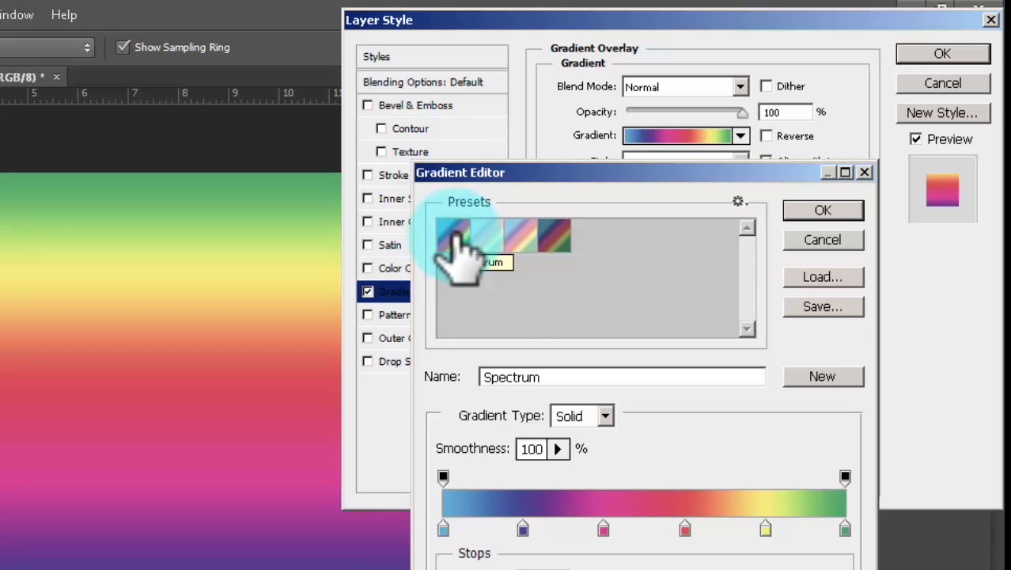
click(823, 212)
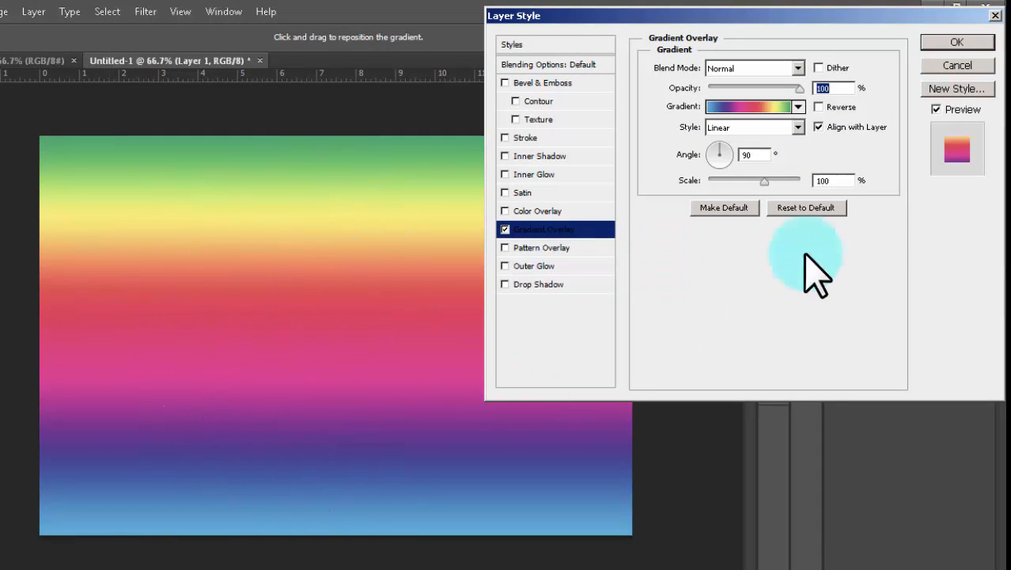
- Set the gradient overlay's angle to 0° and its blend mode to Linear Burn, and apply the layer style
click(729, 158)
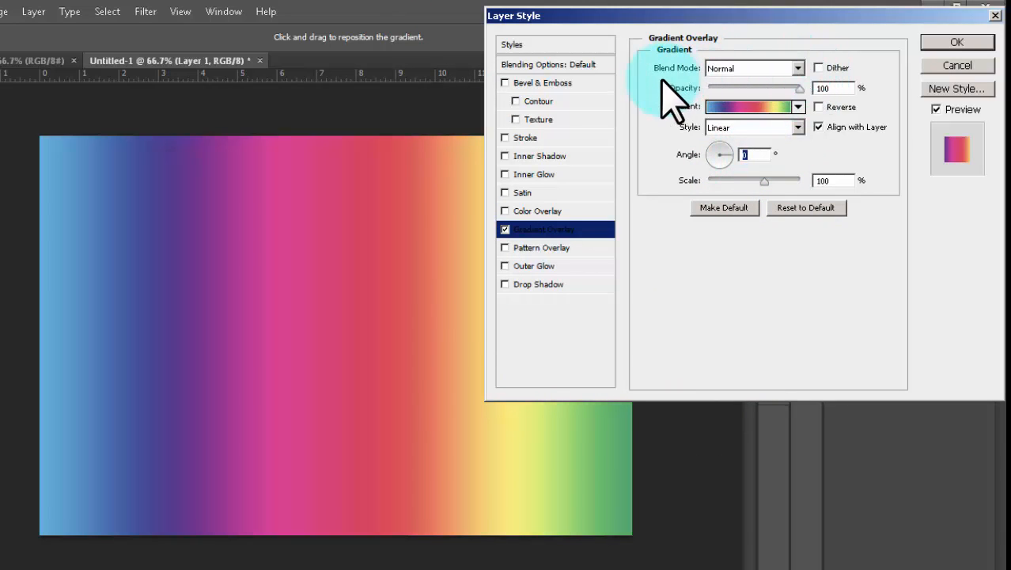
click(795, 70)
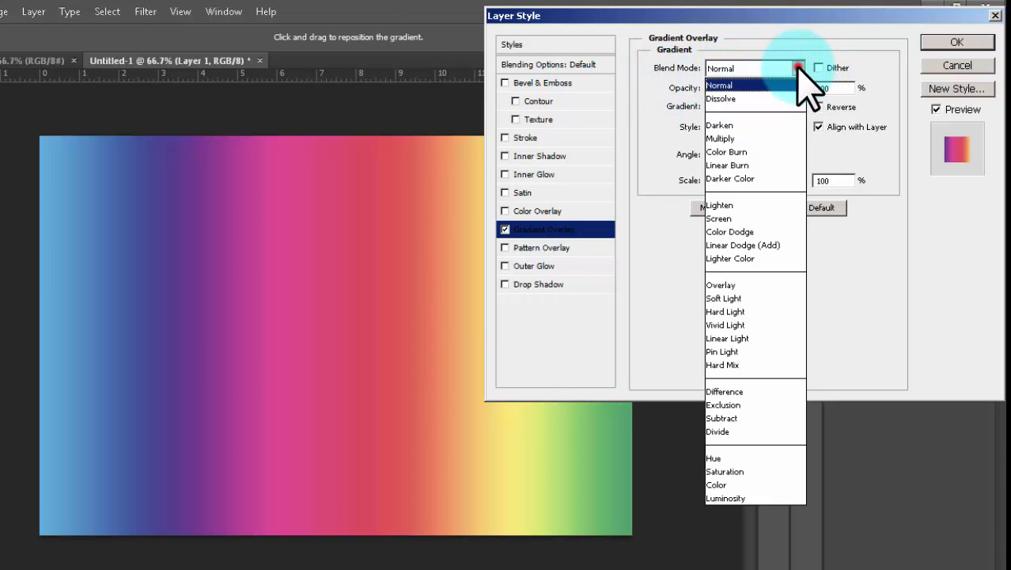
click(764, 163)
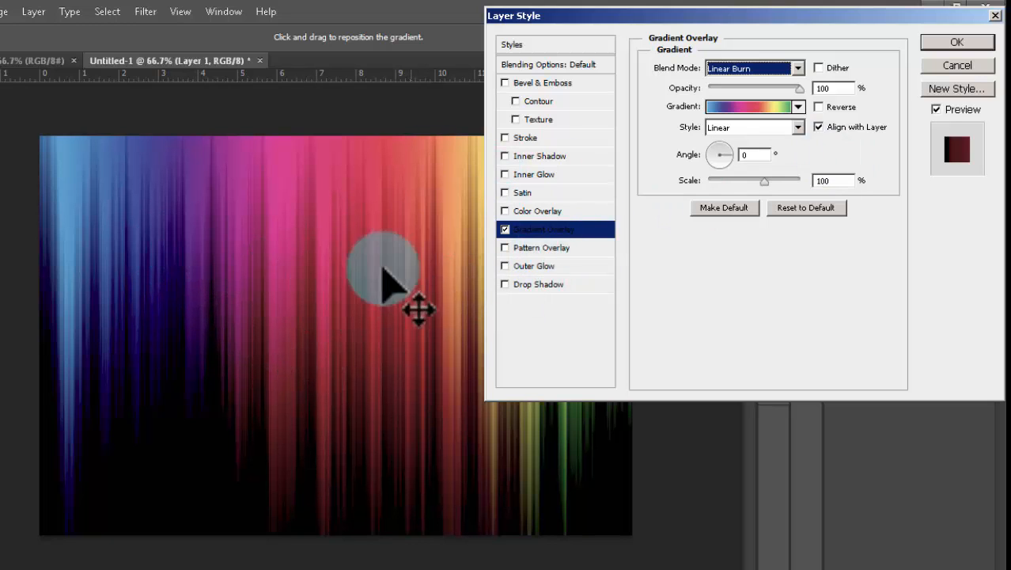
click(956, 43)
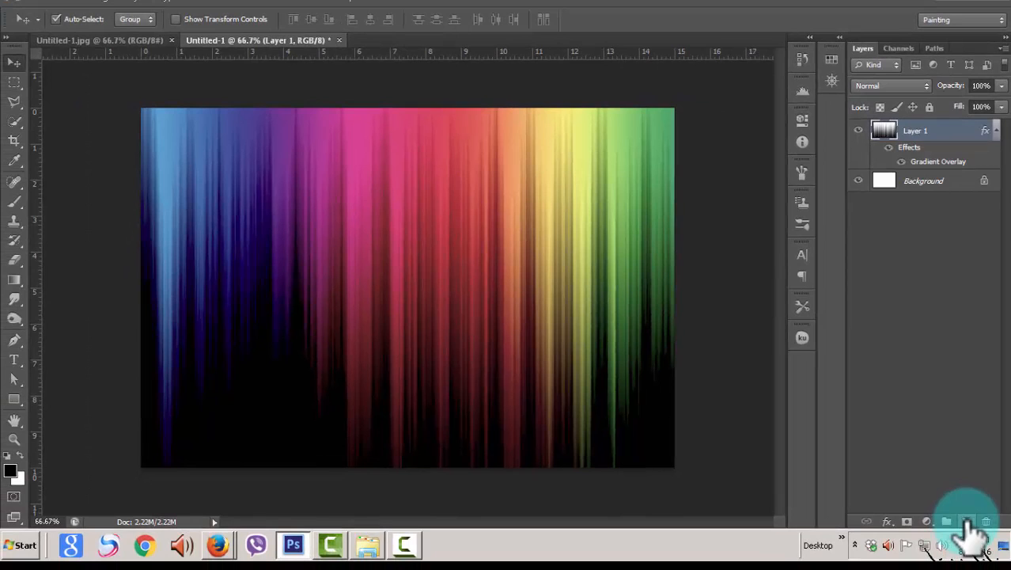
- Create a second layer above the coloured stripes and fill it with a black-to-white linear gradient from bottom to top
click(962, 537)
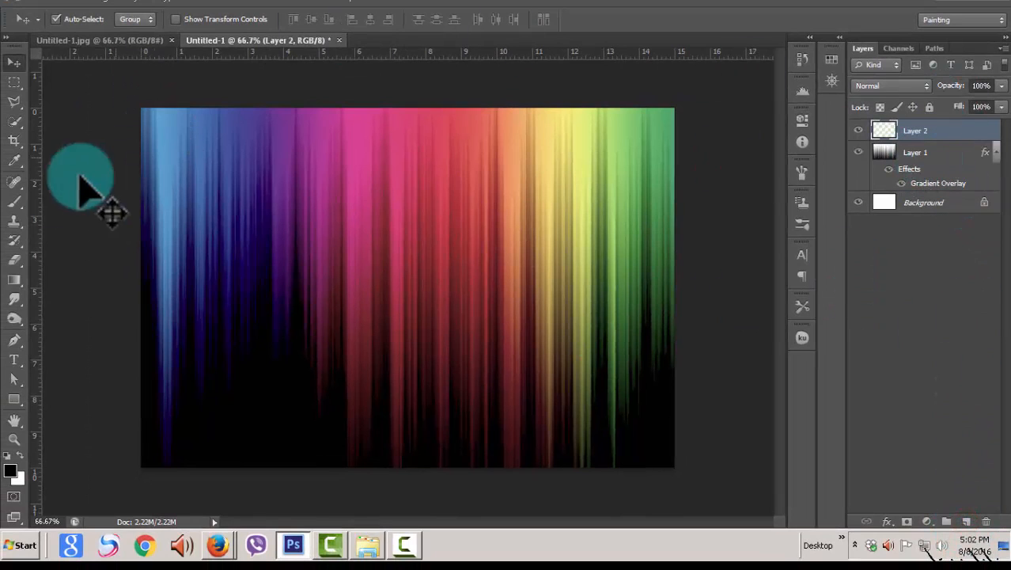
click(14, 280)
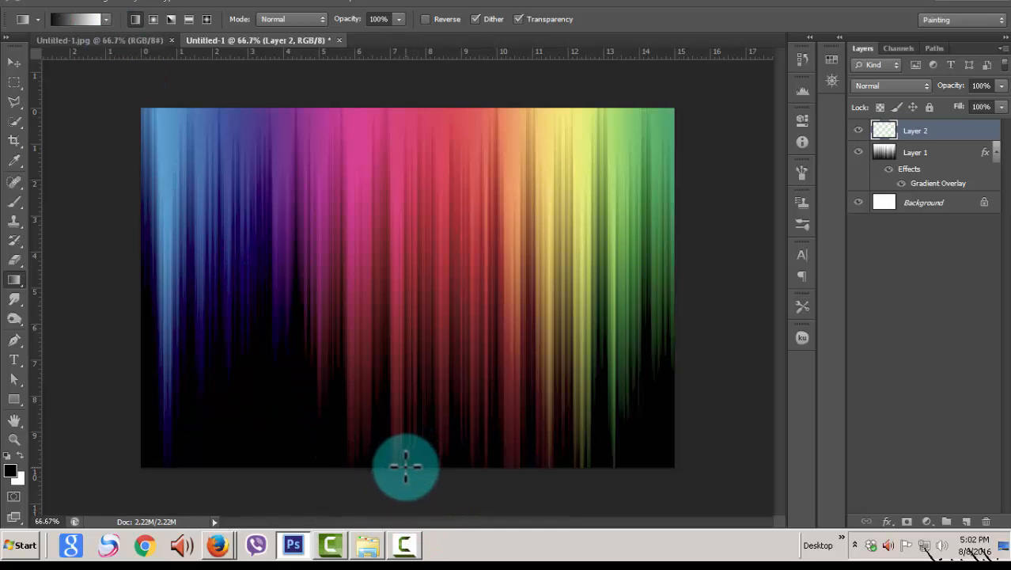
drag(405, 466, 430, 257)
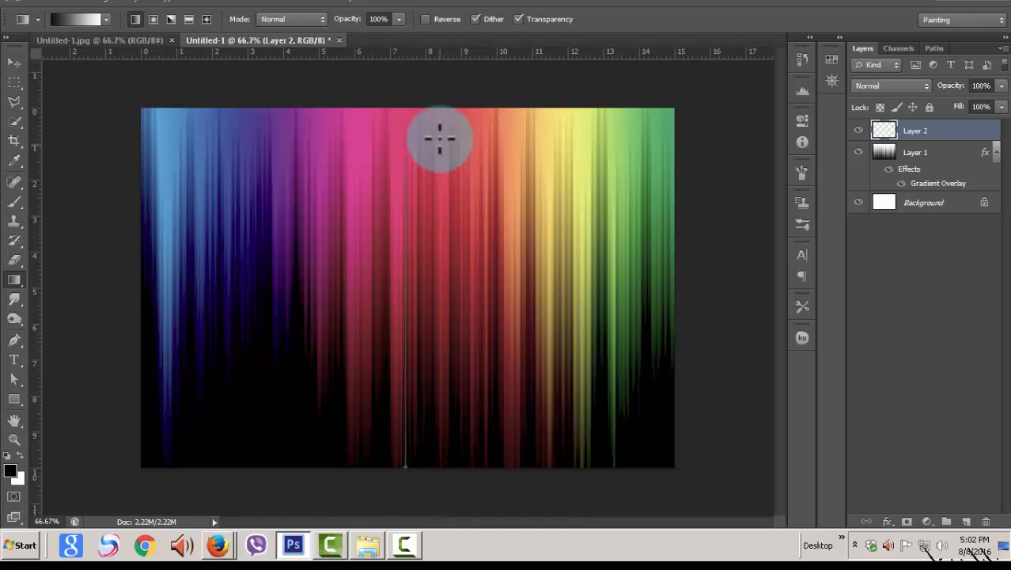
drag(440, 130, 439, 133)
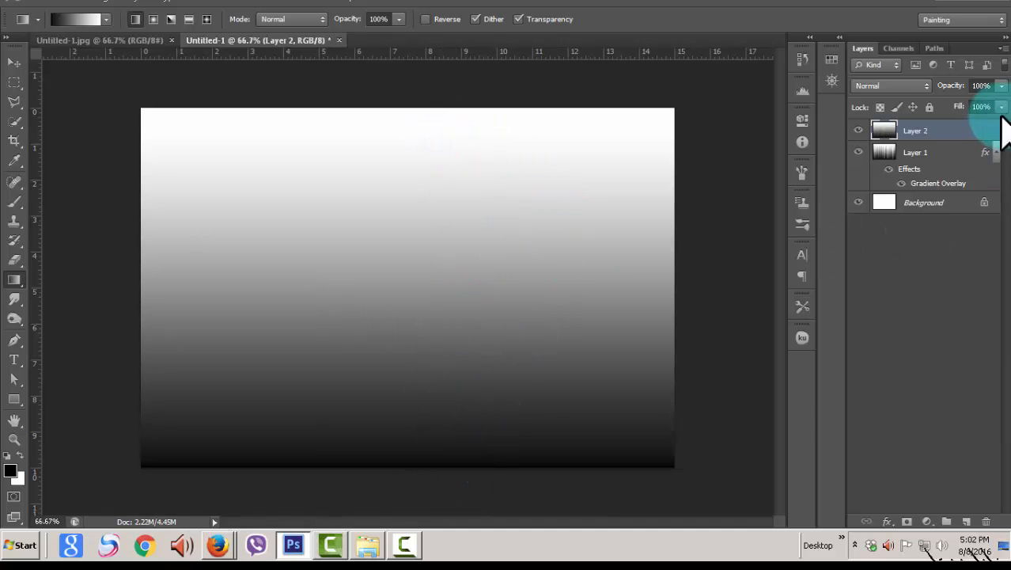
- Set Layer 2's blend mode to Soft Light and toggle the layer's visibility to compare the effect
click(926, 86)
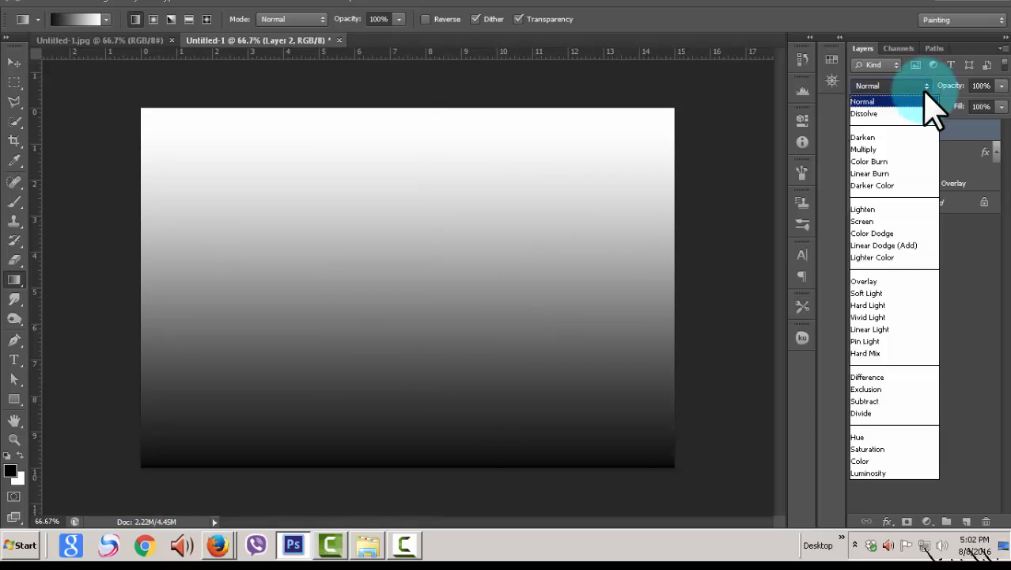
click(884, 293)
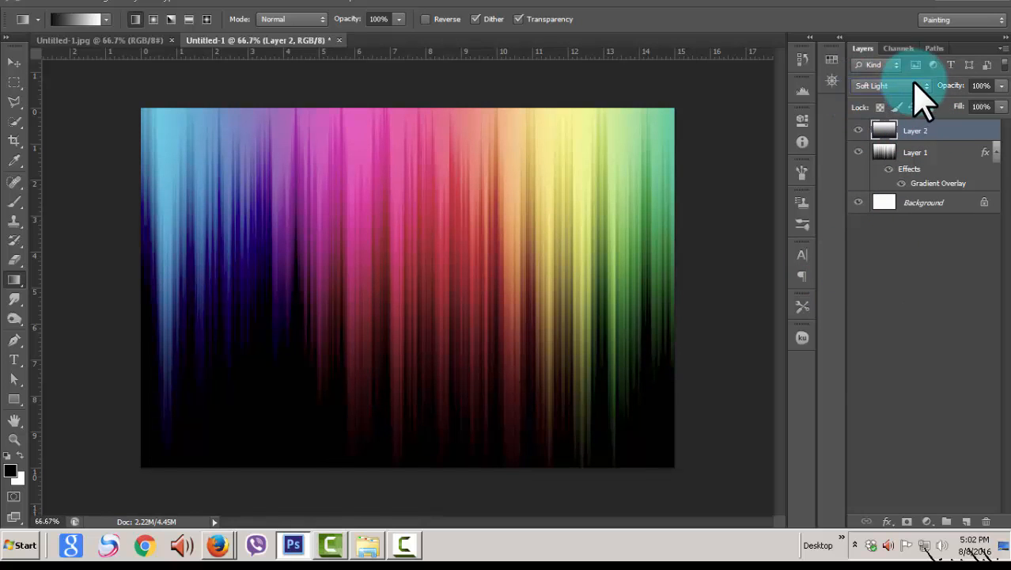
click(855, 132)
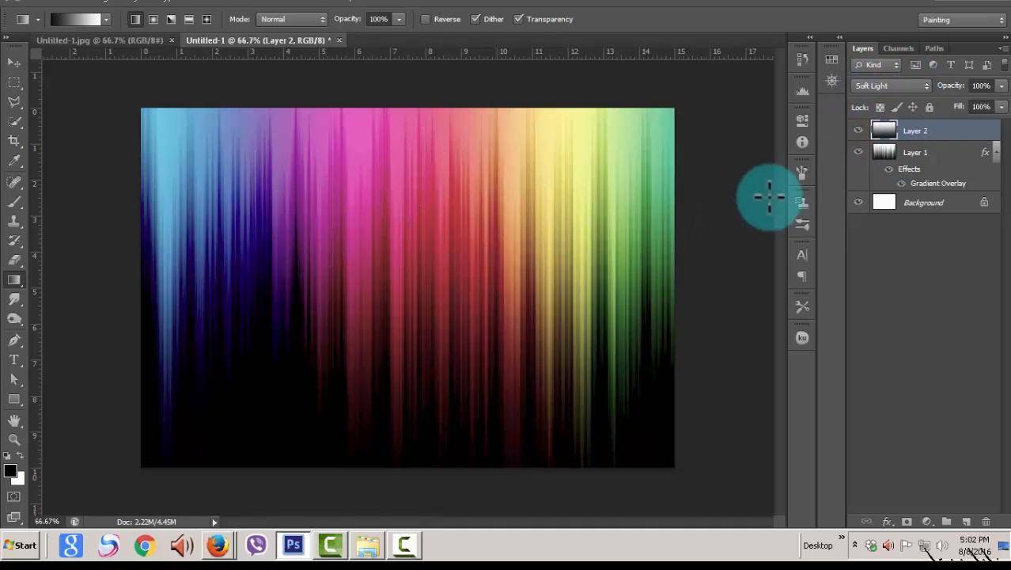
click(858, 130)
click(858, 131)
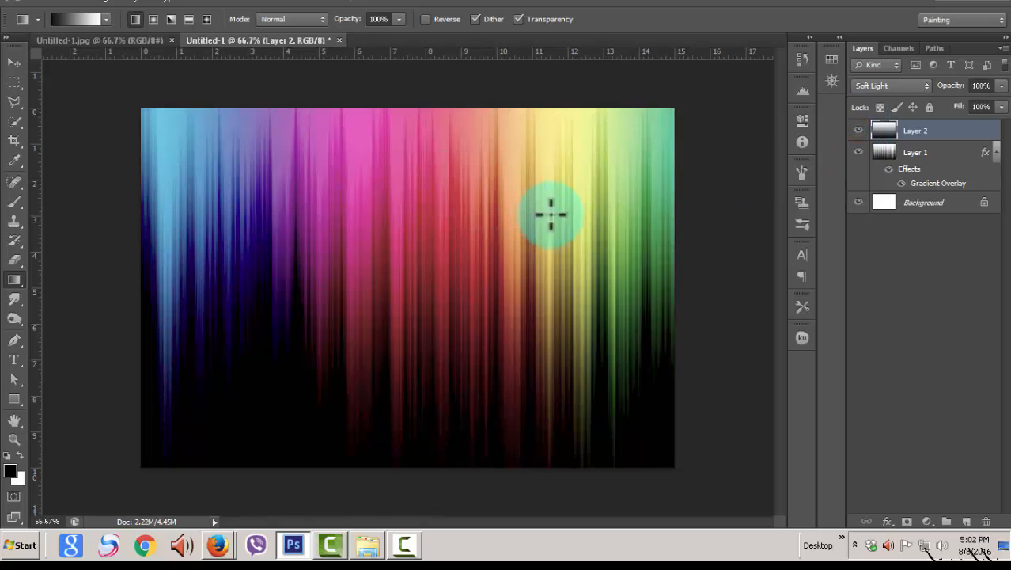
- Check the finished reference image Untitled-1.jpg and add a new empty layer above Layer 2 in the working document
click(113, 42)
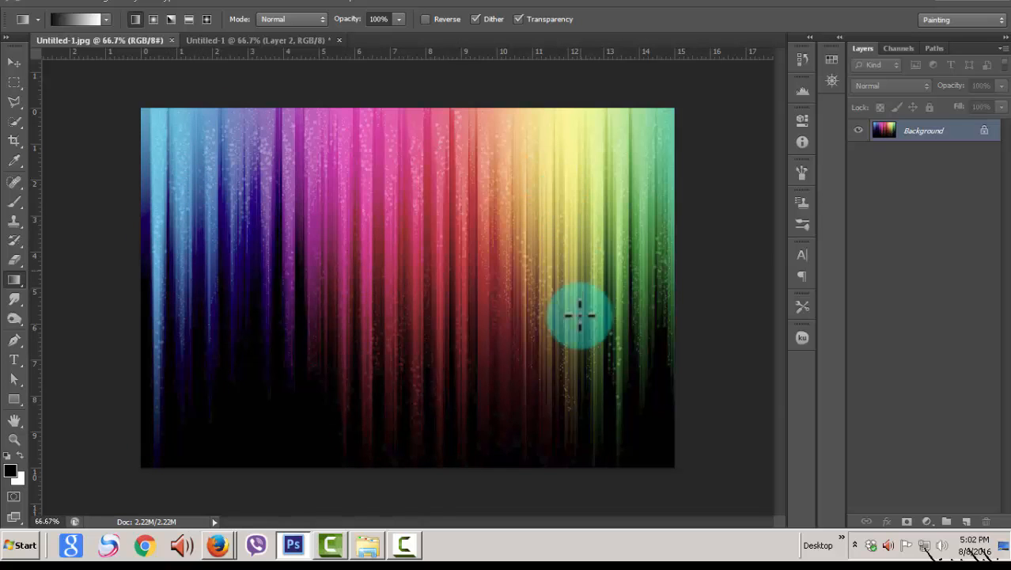
click(256, 40)
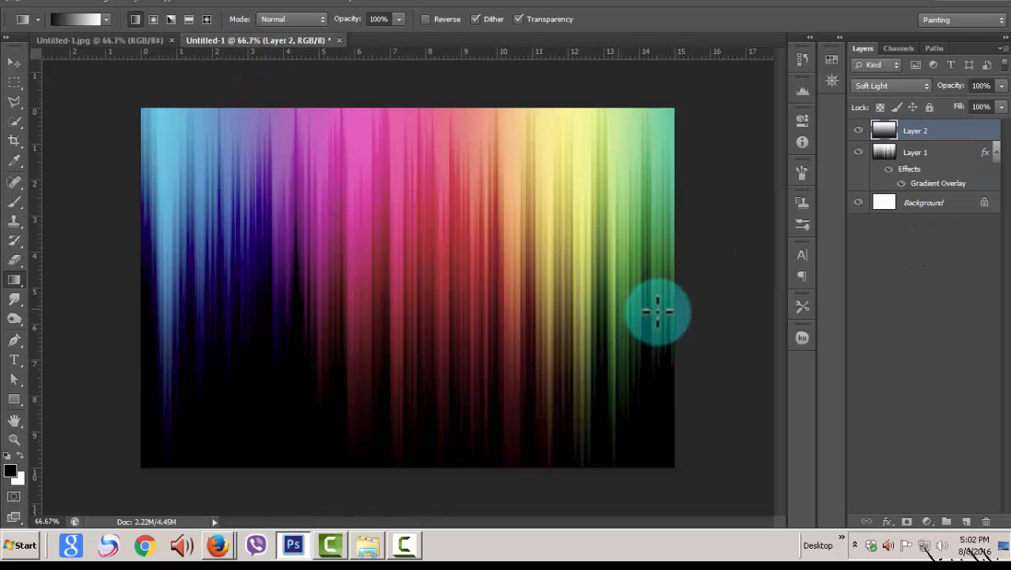
click(966, 520)
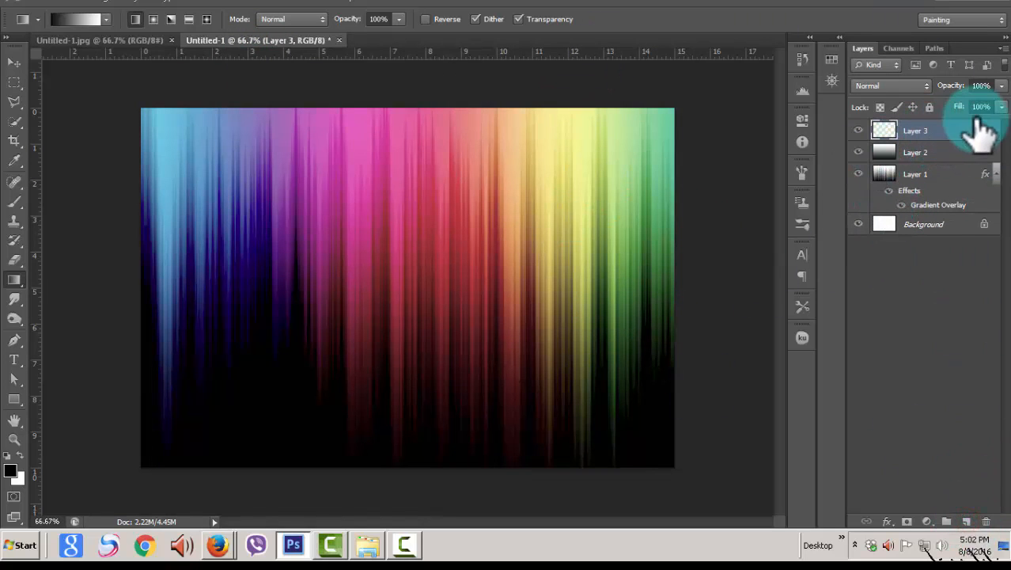
- Activate the Brush tool, replace the current brushes with the Square Brushes set and choose the Hard Square 3 pixels brush
click(11, 198)
click(74, 19)
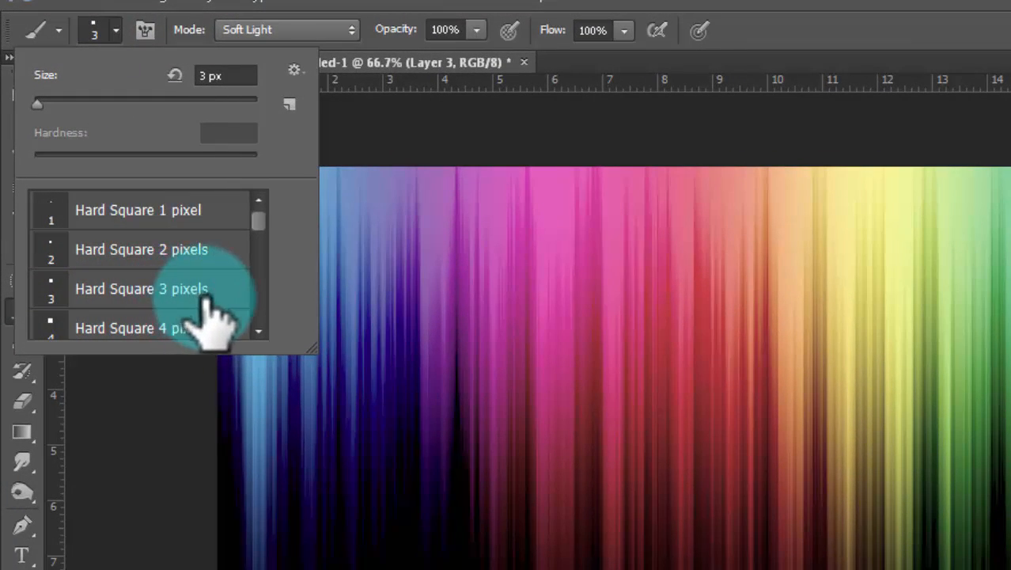
click(293, 70)
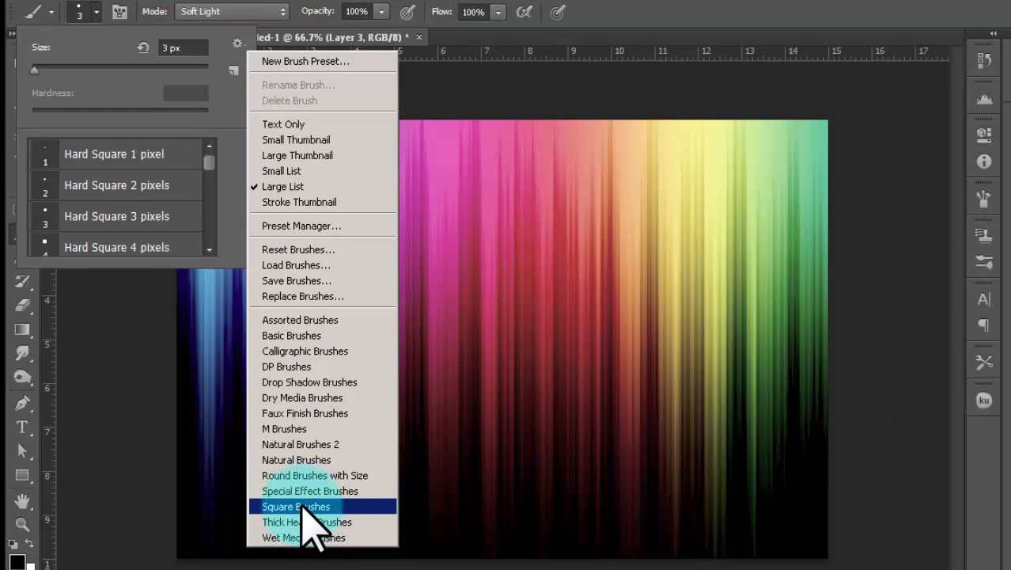
click(295, 507)
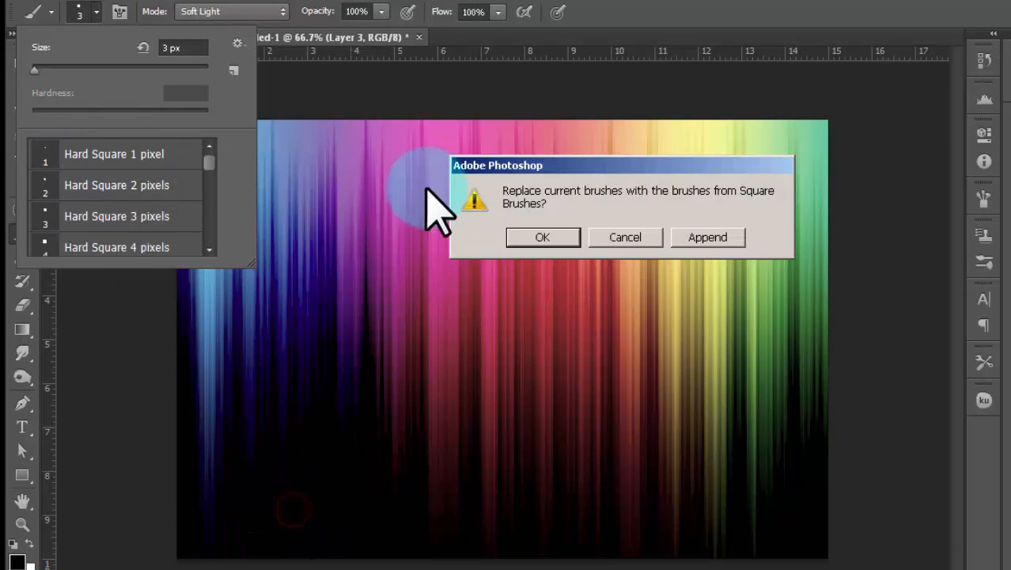
click(568, 235)
mouse_move(208, 162)
mouse_down()
mouse_move(215, 226)
mouse_move(219, 162)
mouse_up()
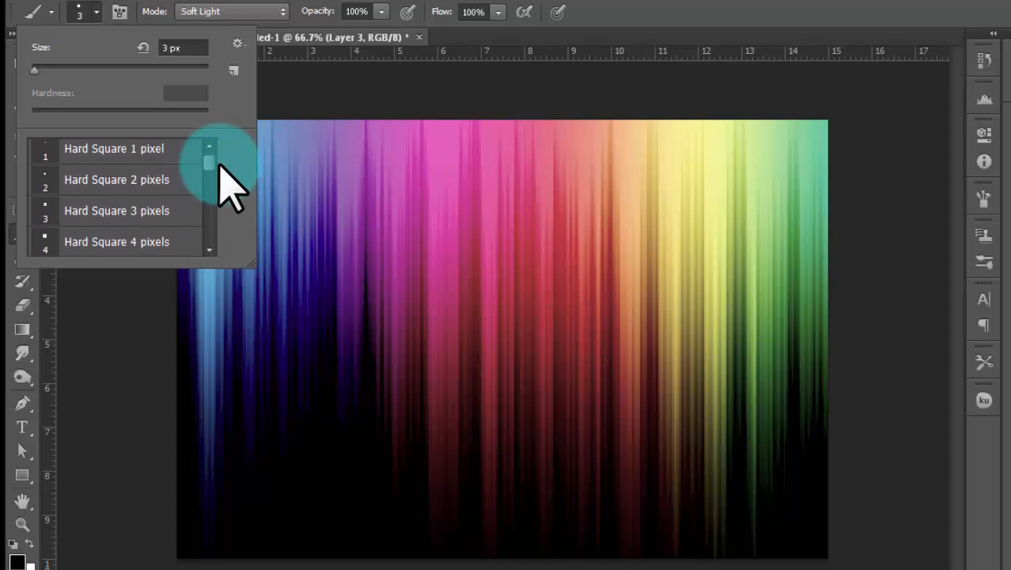
click(75, 218)
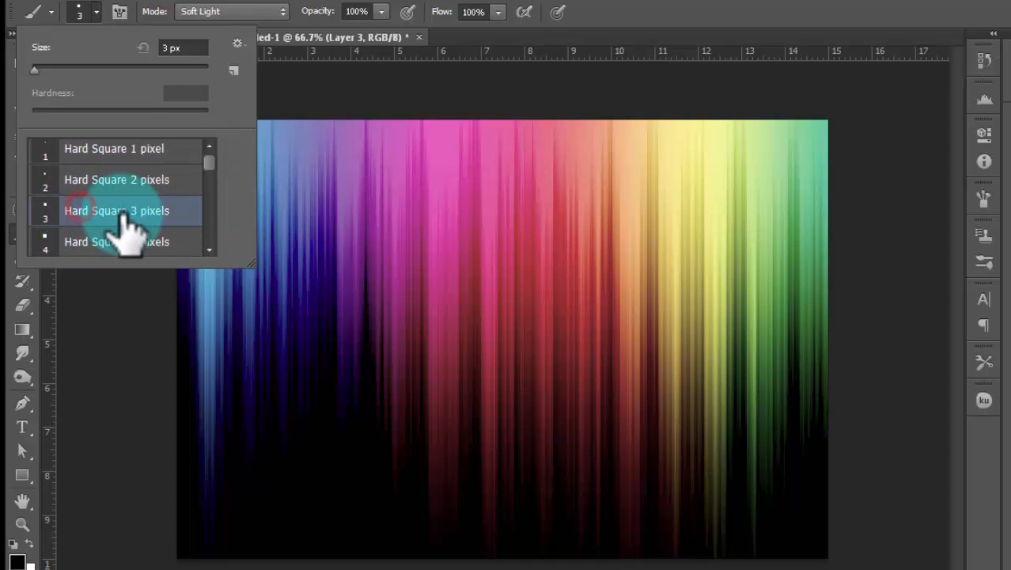
- Open the detailed brush settings and set the brush tip's size to 4 px and its spacing to 338%
click(984, 198)
click(984, 198)
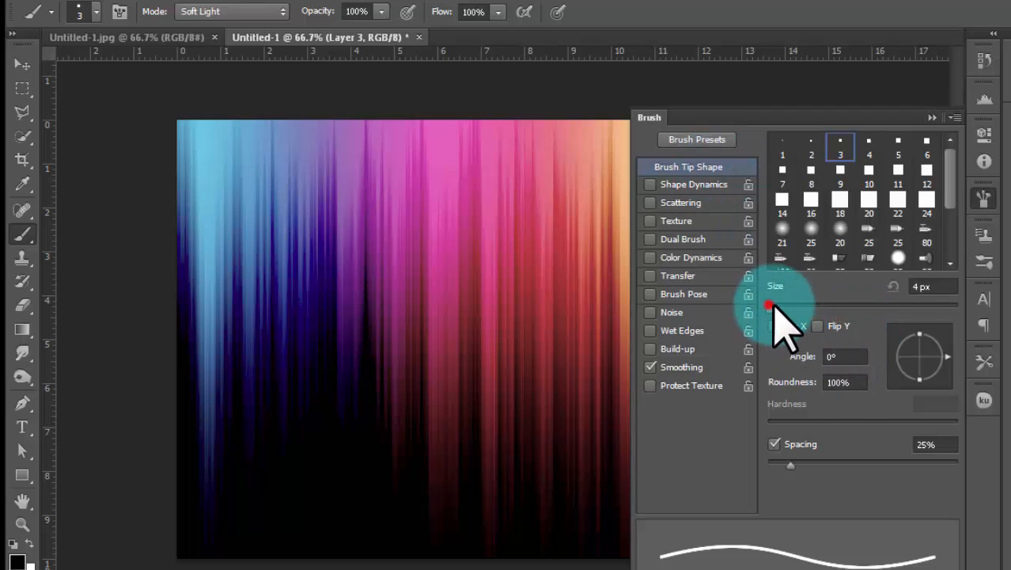
mouse_move(773, 305)
mouse_down()
mouse_move(797, 305)
mouse_move(782, 307)
mouse_up()
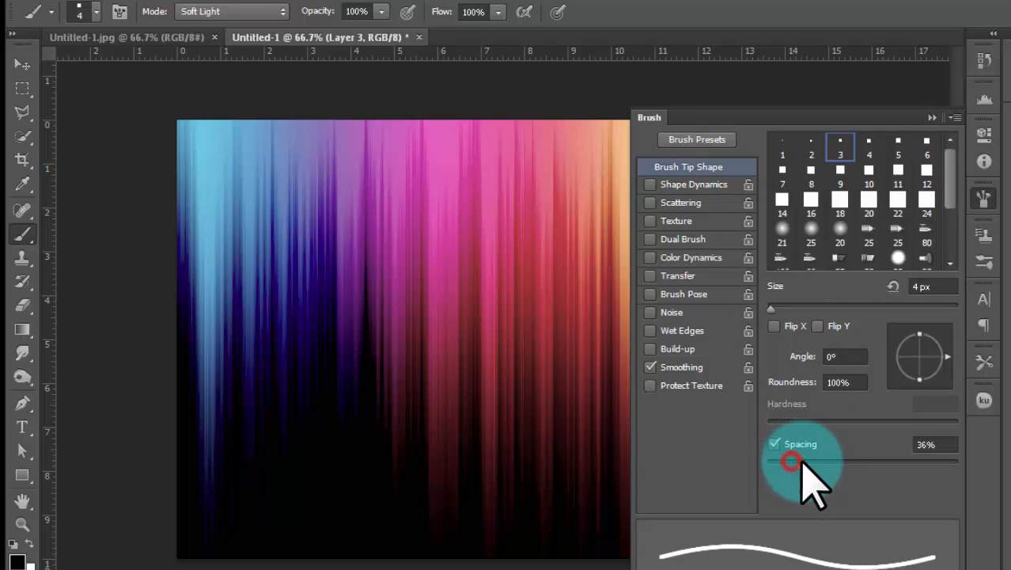
mouse_move(816, 462)
mouse_down()
mouse_move(902, 462)
mouse_move(933, 483)
mouse_move(924, 484)
mouse_up()
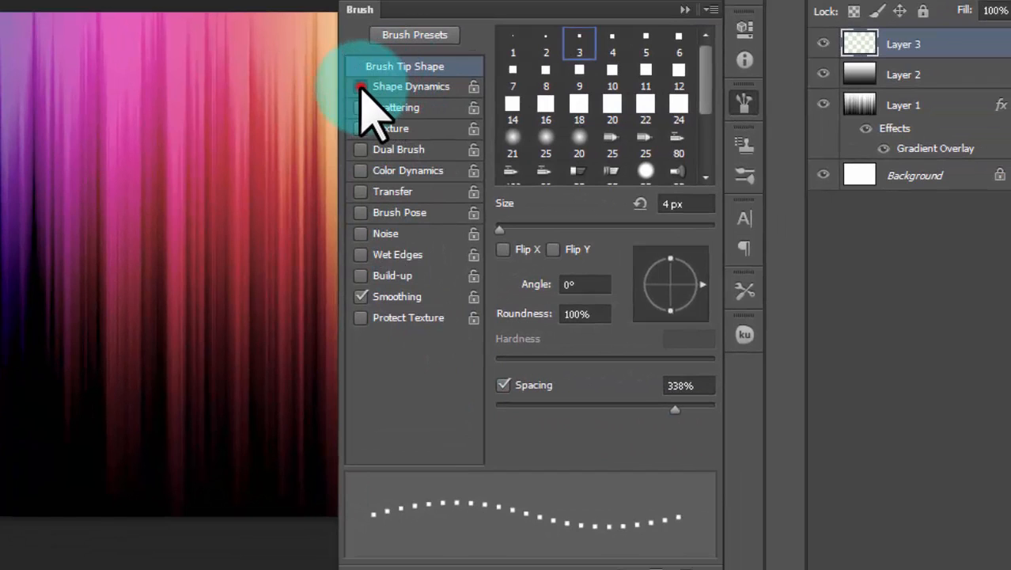
- Enable Shape Dynamics with size jitter 52%, minimum diameter 31%, angle jitter 41%, roundness jitter 45% and minimum roundness 35%
click(361, 86)
click(427, 89)
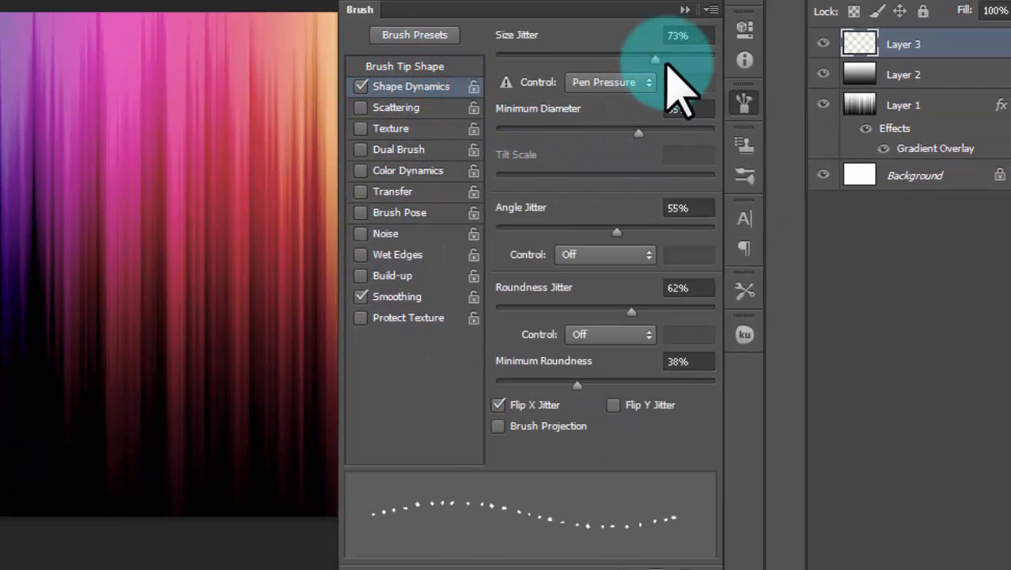
drag(653, 57, 610, 60)
click(640, 132)
drag(640, 133, 563, 134)
drag(615, 232, 585, 232)
drag(631, 310, 594, 311)
drag(575, 382, 562, 341)
- Enable Scattering for the brush with scatter 471%, count 3 and count jitter 37%
click(358, 108)
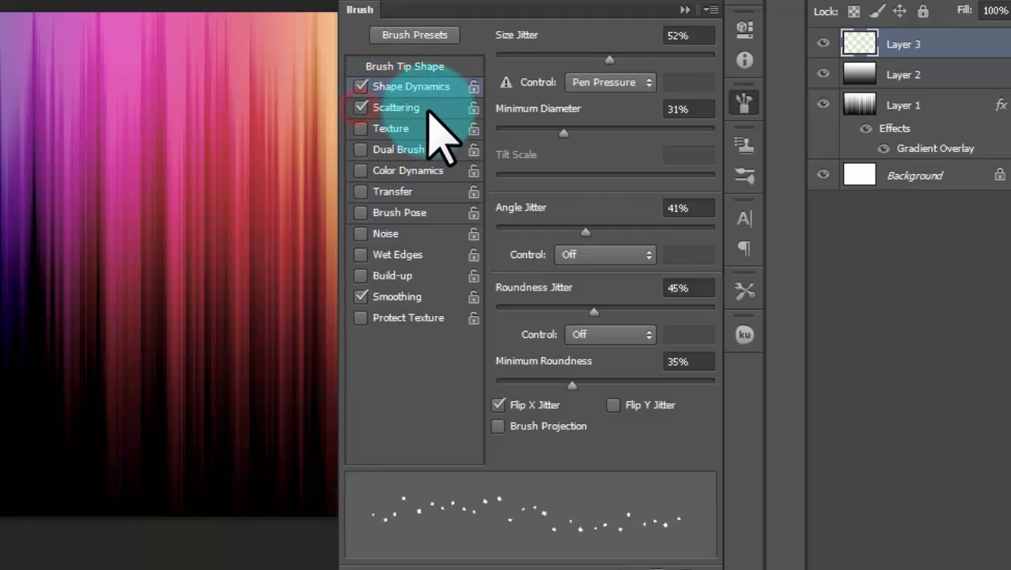
click(426, 108)
mouse_move(499, 139)
mouse_down()
mouse_move(529, 141)
mouse_move(518, 141)
mouse_up()
drag(643, 57, 595, 60)
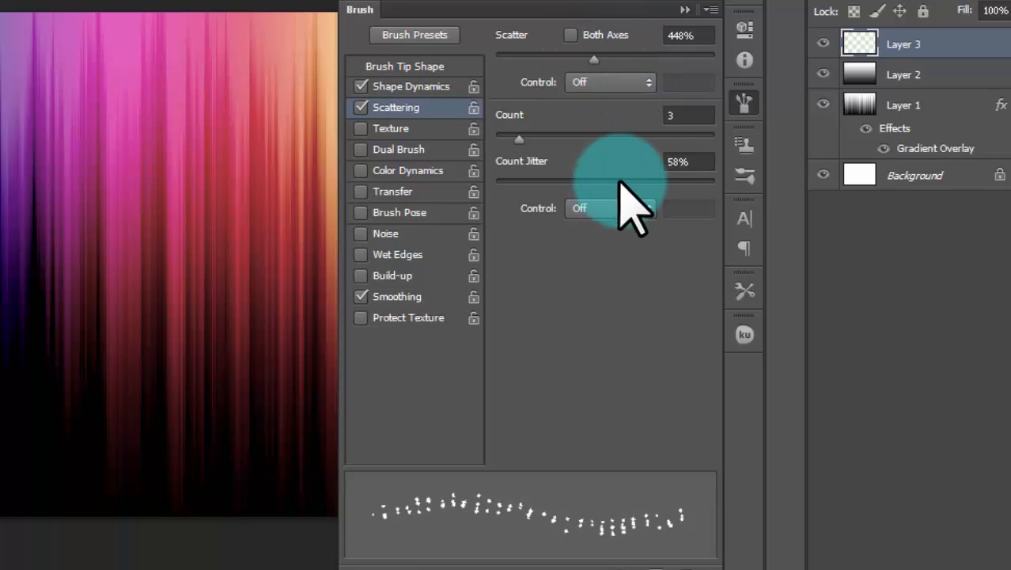
drag(619, 180, 565, 178)
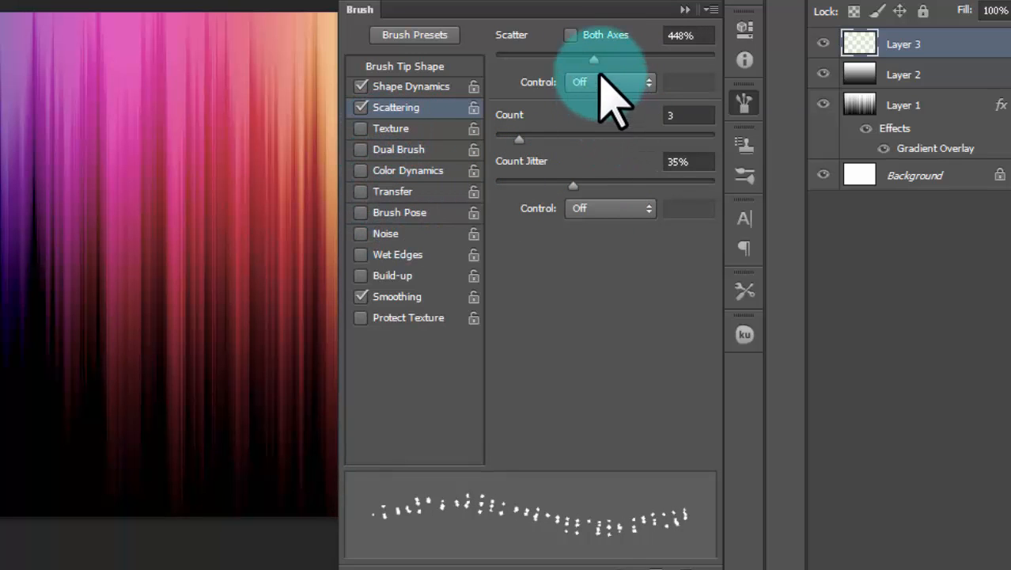
drag(626, 57, 605, 58)
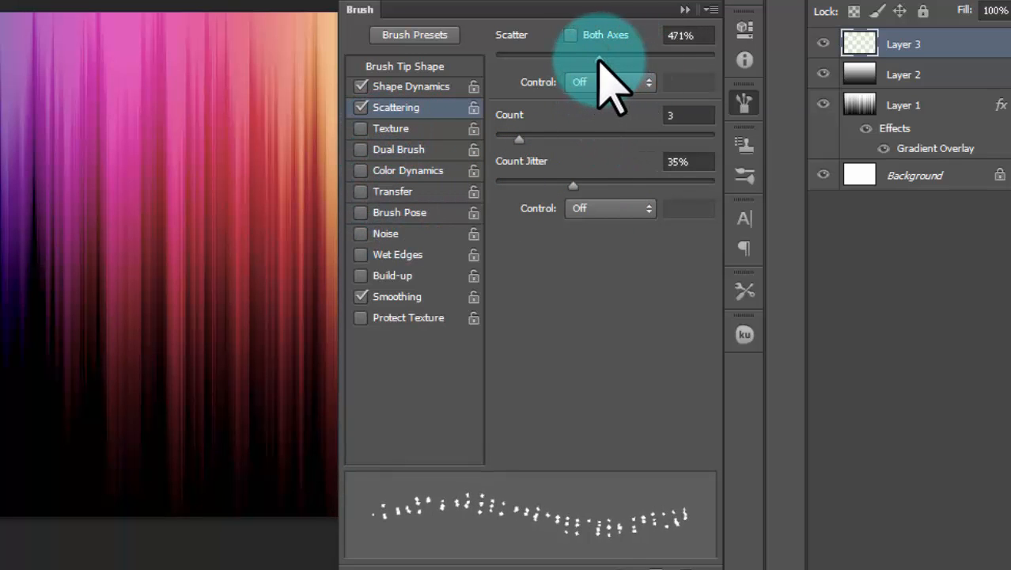
mouse_move(571, 182)
mouse_down()
mouse_move(603, 182)
mouse_move(576, 184)
mouse_up()
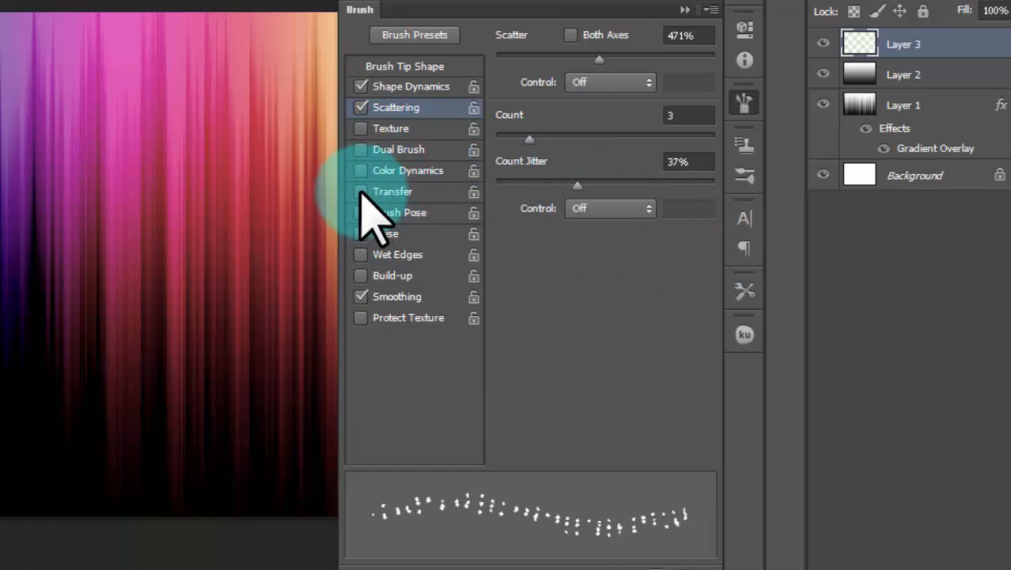
- Enable Transfer with opacity jitter 50%, Fade control at 25, minimum 5% and flow jitter 5%, and turn Smoothing off
click(361, 192)
click(427, 195)
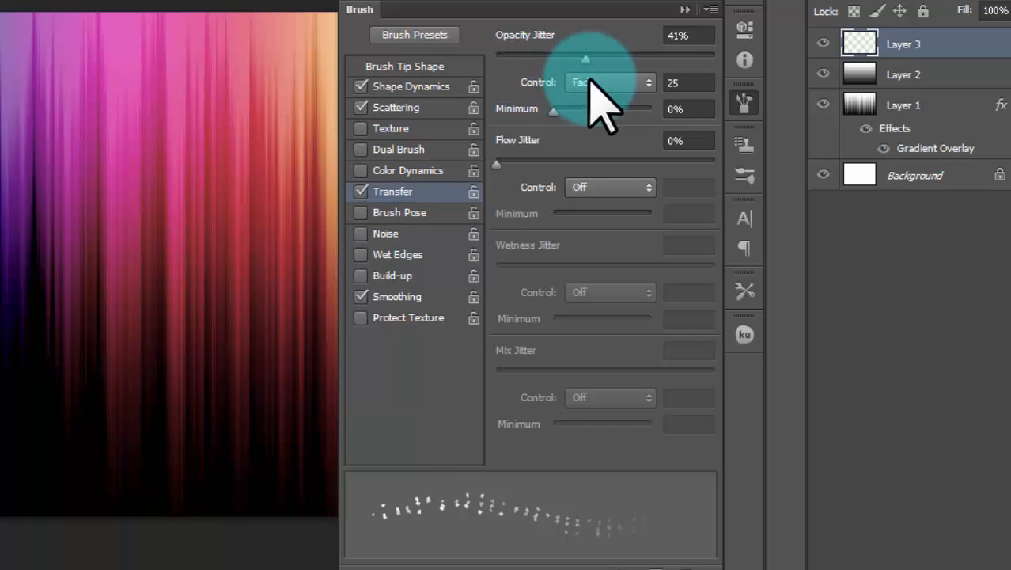
click(651, 83)
click(626, 120)
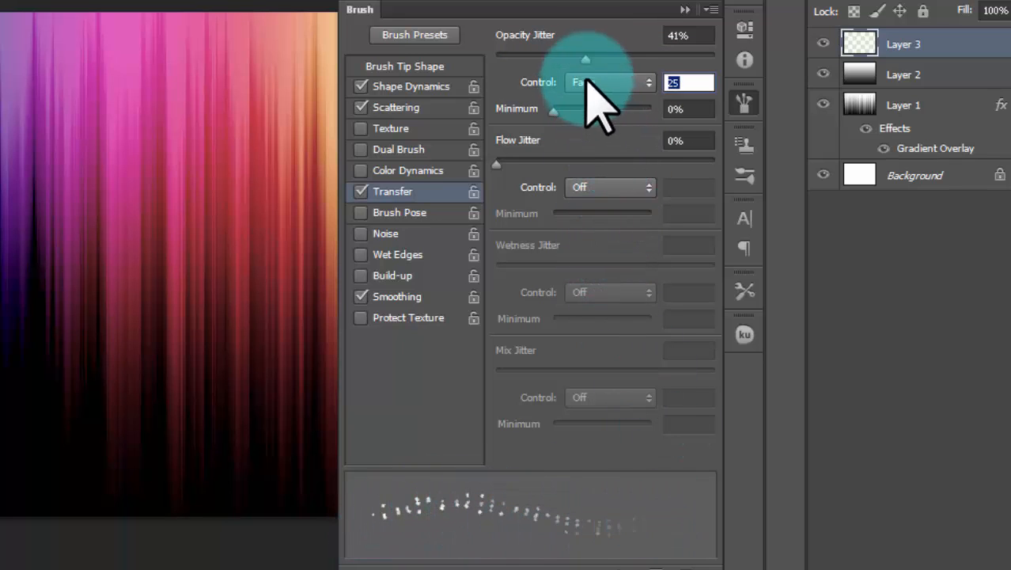
drag(583, 57, 606, 57)
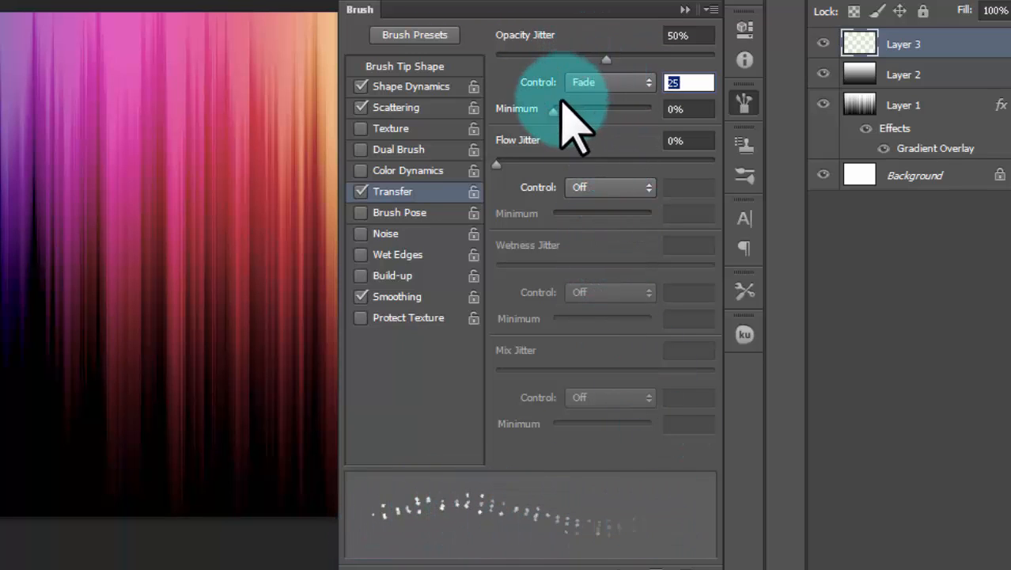
mouse_move(556, 108)
mouse_down()
mouse_move(595, 110)
mouse_move(557, 108)
mouse_up()
mouse_move(496, 164)
mouse_down()
mouse_move(555, 163)
mouse_move(506, 164)
mouse_up()
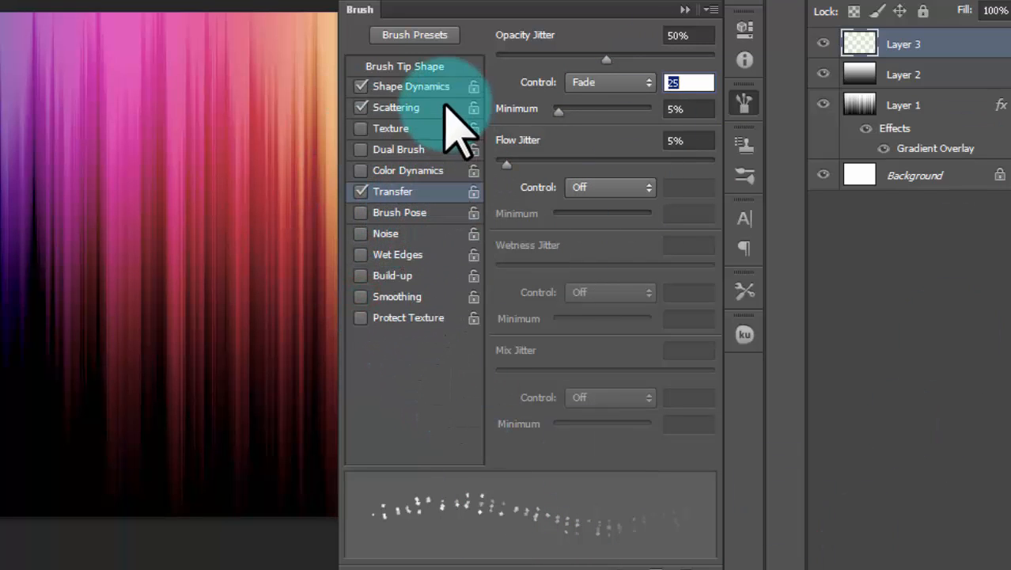
- Review the brush dynamics, set the brush tip's angle to 43° and spacing to 106%, and close the brush settings
click(436, 83)
click(422, 108)
click(438, 190)
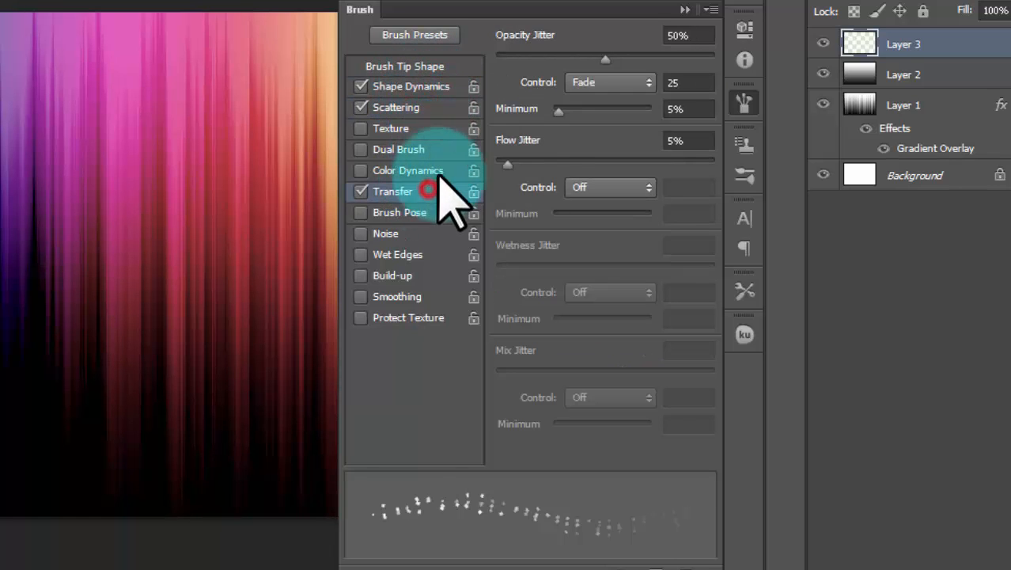
click(438, 66)
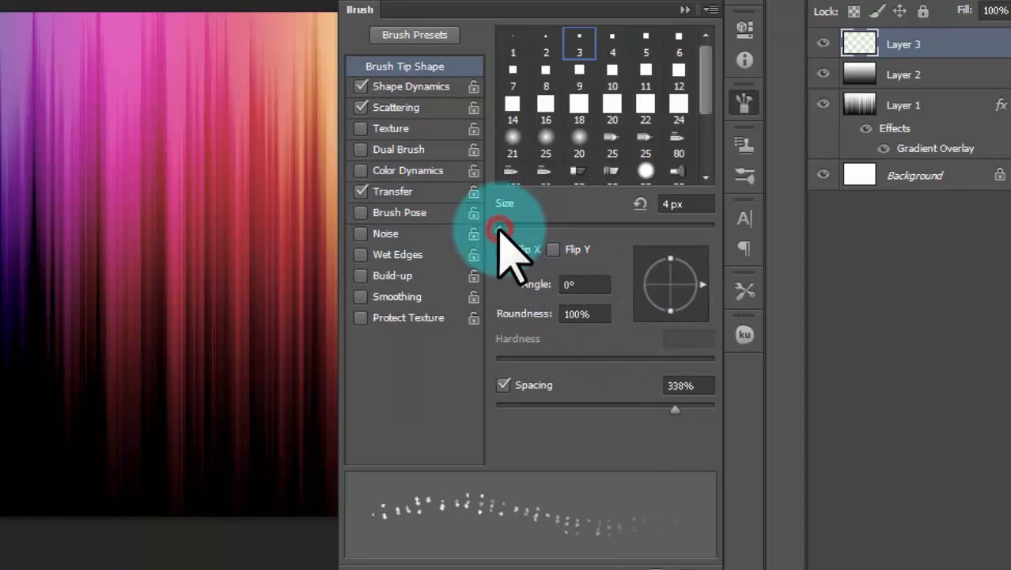
drag(701, 280, 699, 255)
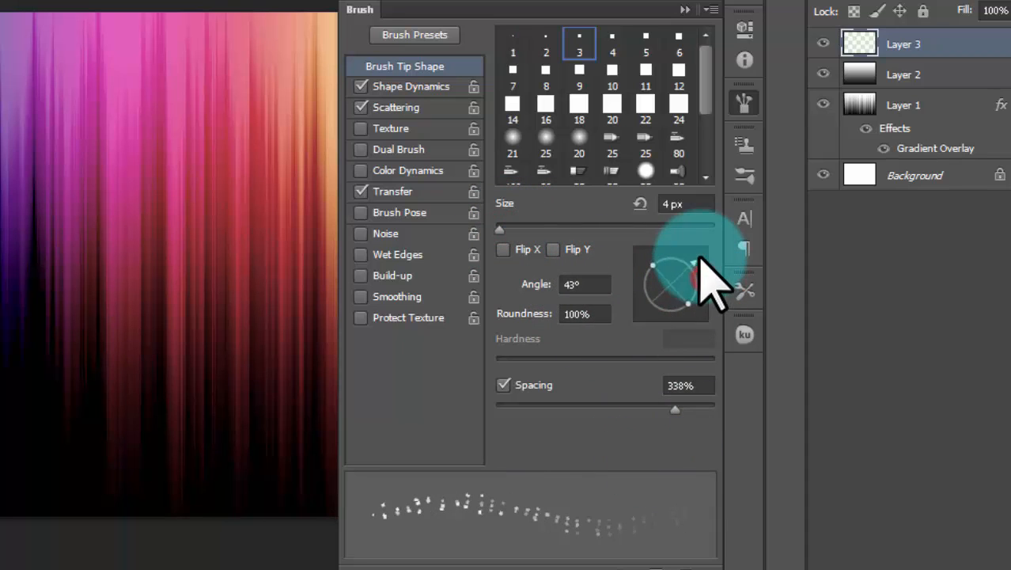
mouse_move(678, 408)
mouse_down()
mouse_move(510, 407)
mouse_move(597, 409)
mouse_up()
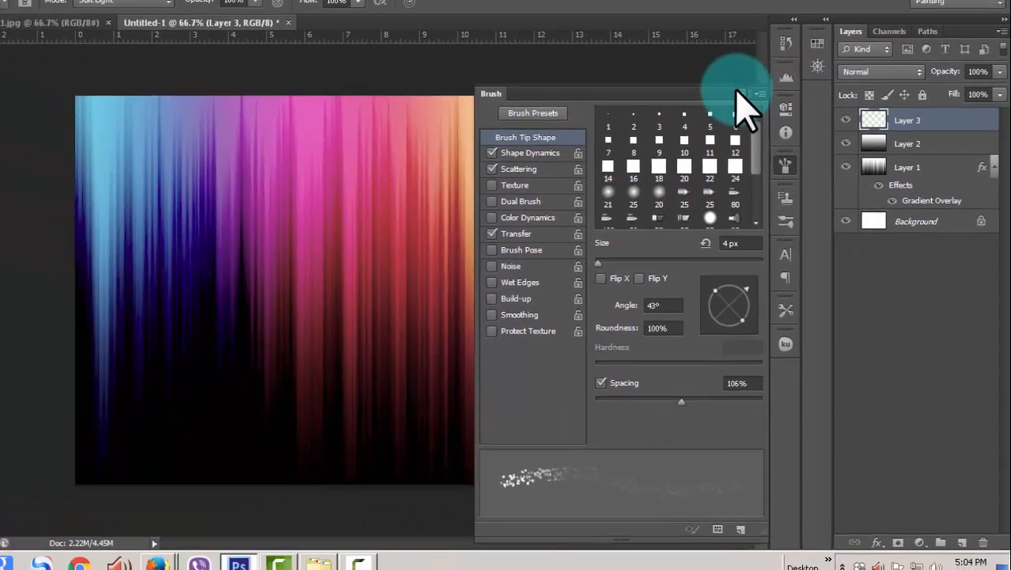
click(738, 94)
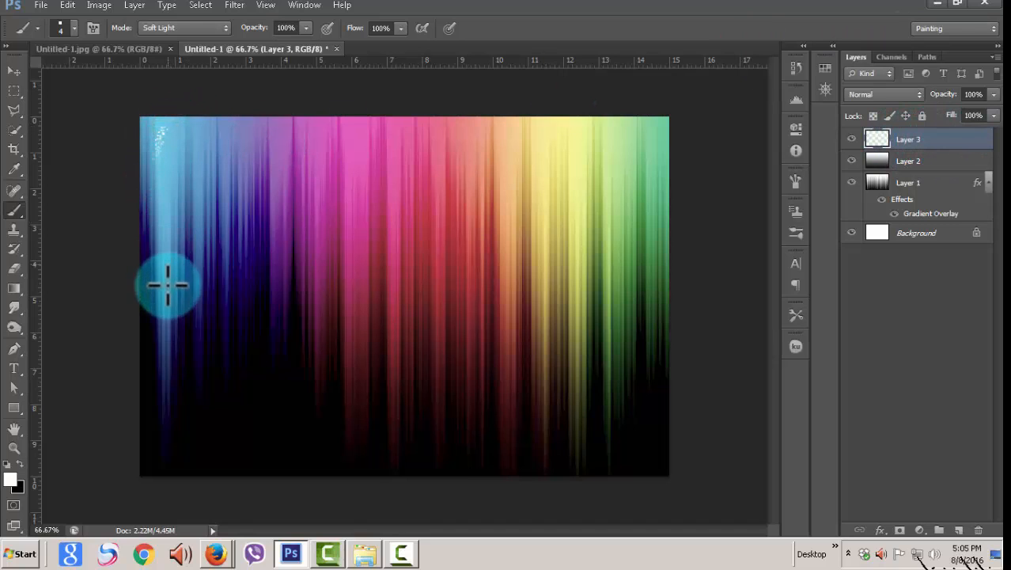
- Paint vertical trails of fine white sparkles on Layer 3 down the leftmost blue, the magenta and the rightmost green streaks of the artwork
drag(162, 199, 181, 378)
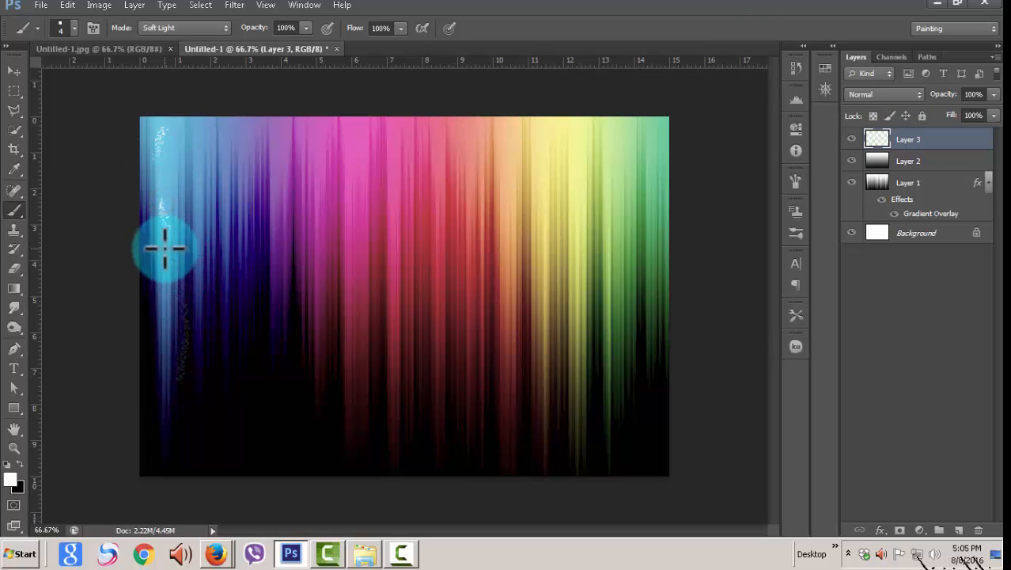
drag(160, 283, 153, 424)
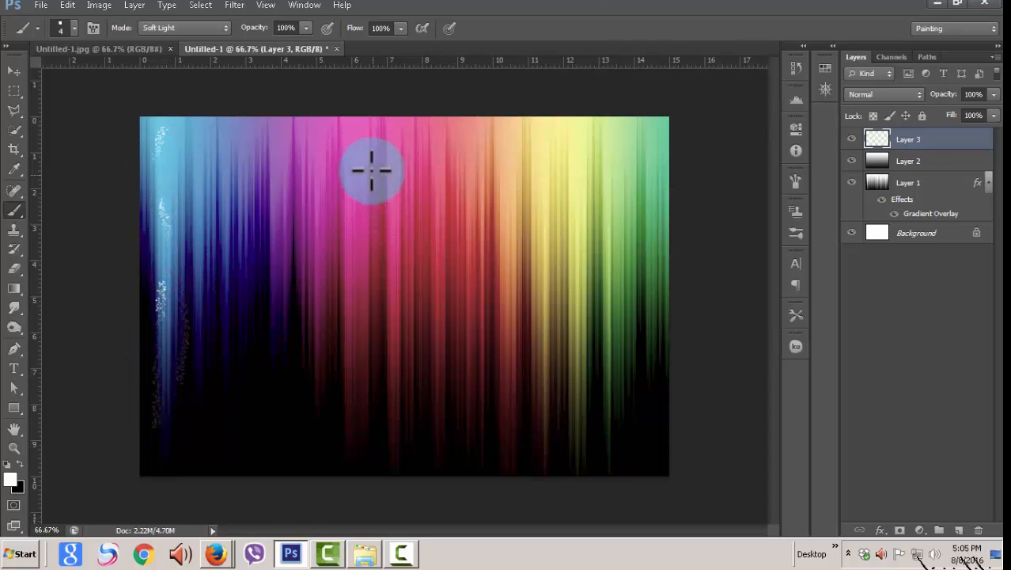
drag(354, 186, 349, 386)
drag(355, 257, 358, 416)
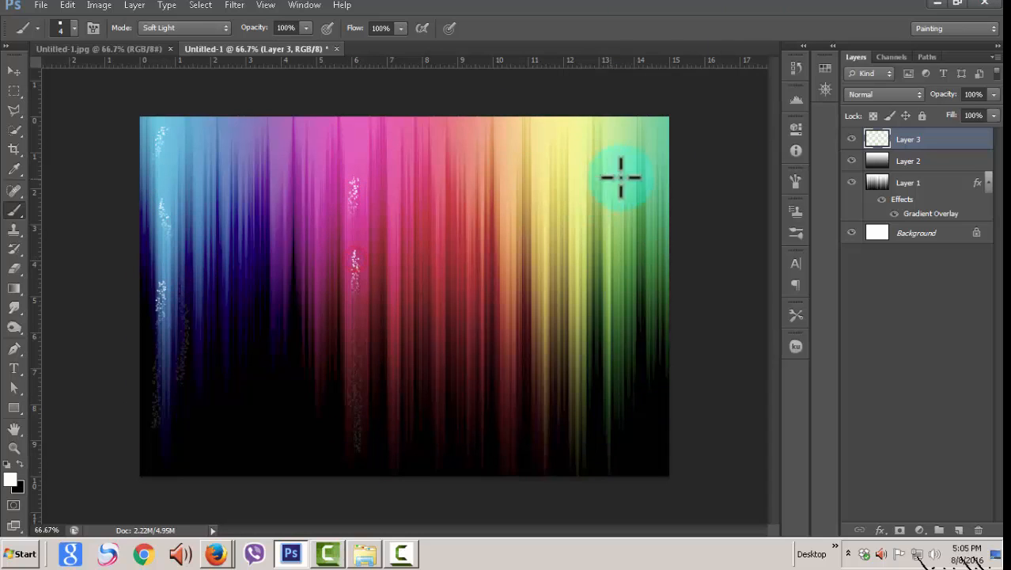
drag(657, 194, 652, 352)
drag(657, 120, 652, 270)
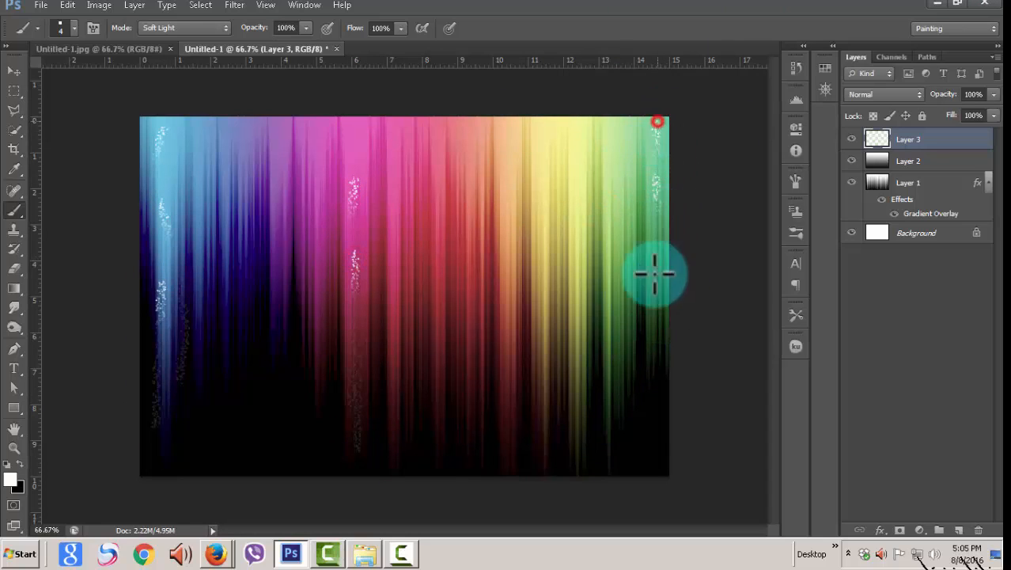
drag(643, 215, 647, 373)
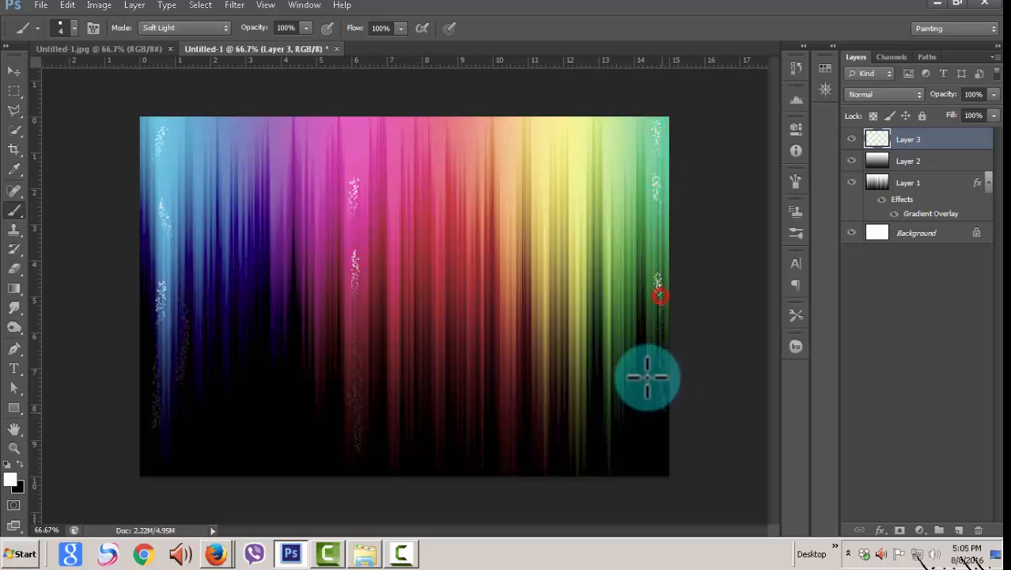
- Set the brush size to 8 px and paint larger sparkle trails down the blue, purple, pink, red, orange, yellow and green streaks
click(71, 26)
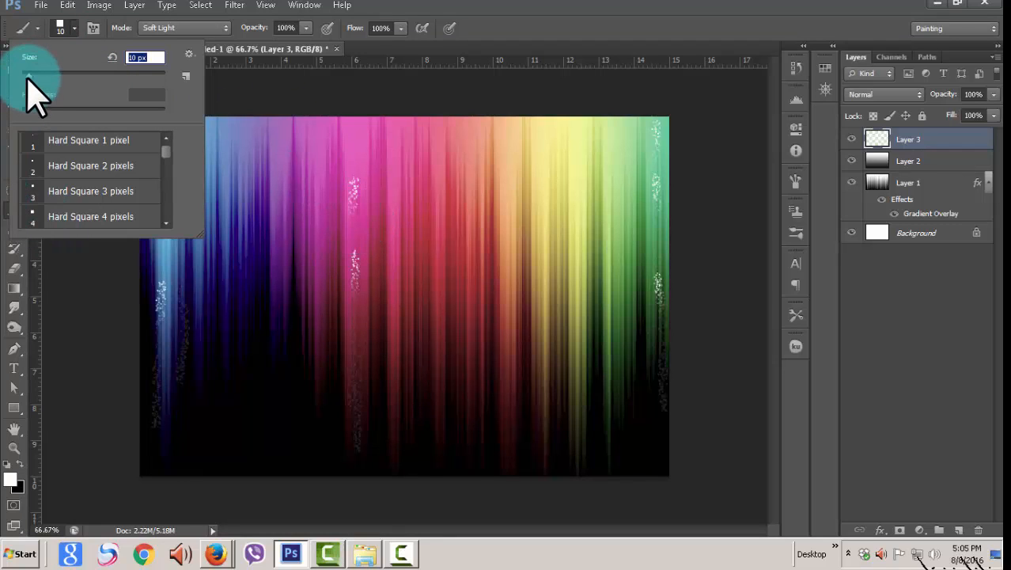
drag(438, 145, 440, 212)
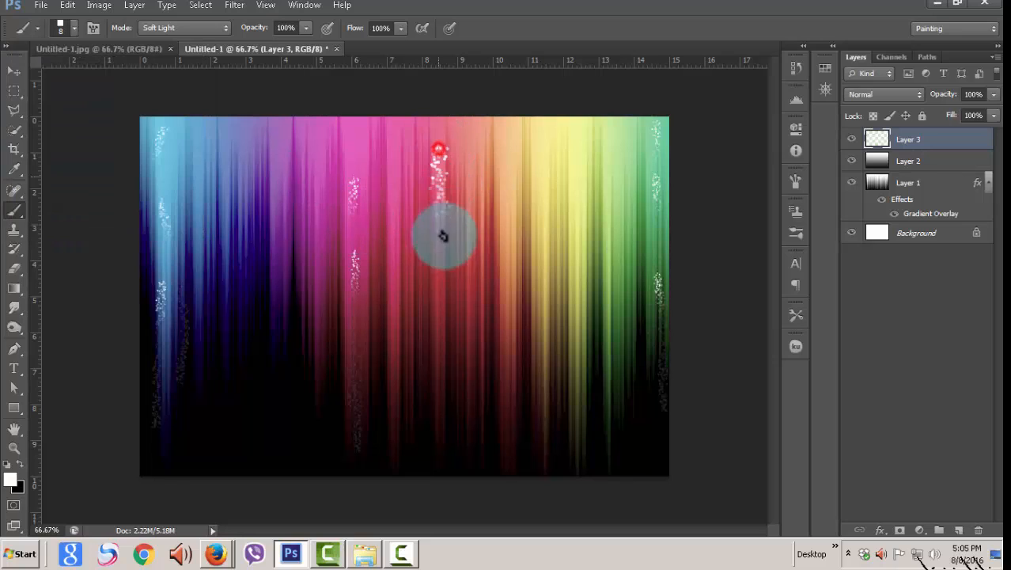
drag(439, 374, 439, 376)
drag(284, 194, 282, 336)
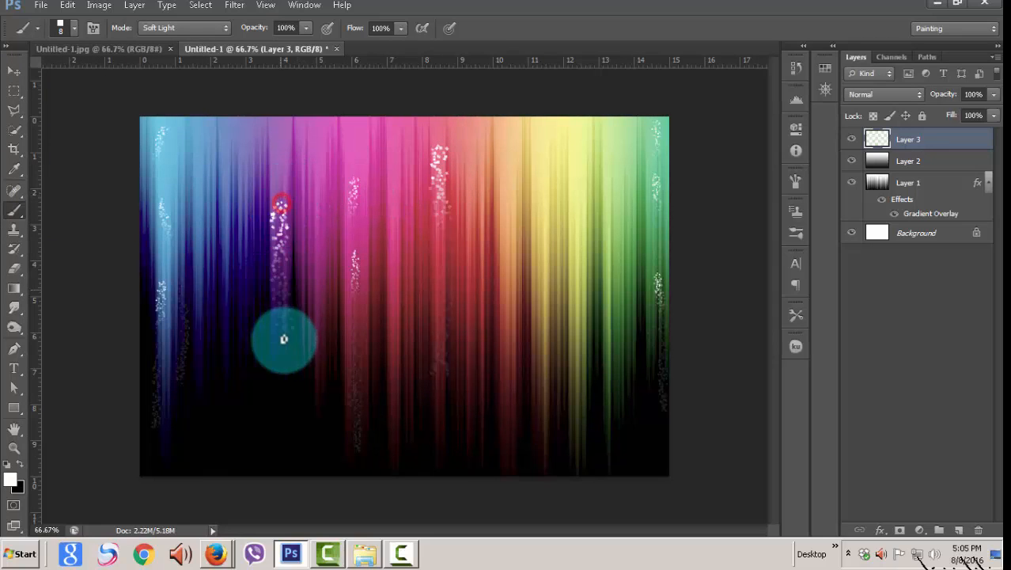
drag(192, 139, 216, 364)
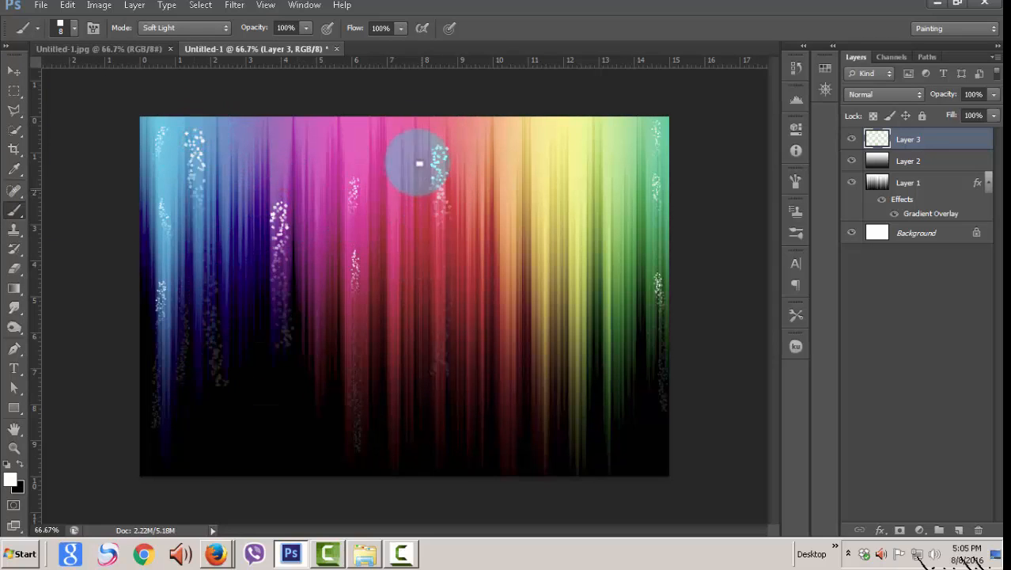
drag(406, 182, 410, 255)
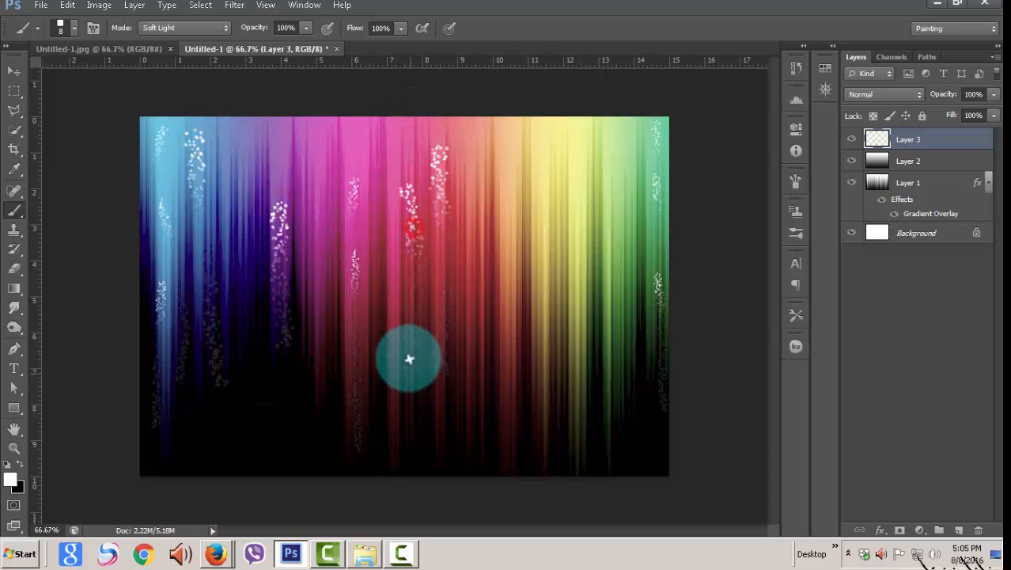
click(580, 143)
drag(623, 289, 639, 466)
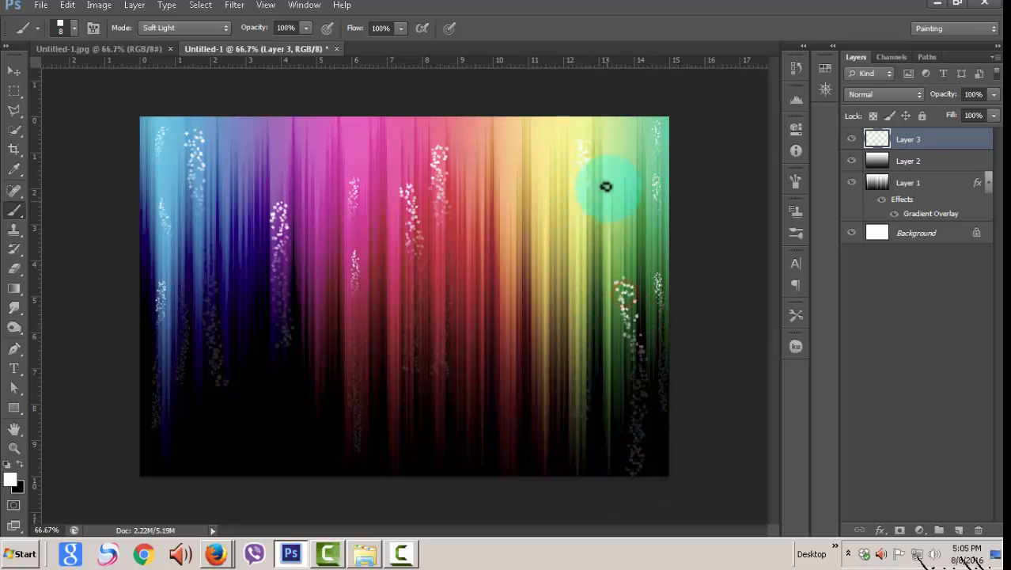
drag(614, 144, 617, 198)
drag(504, 241, 506, 309)
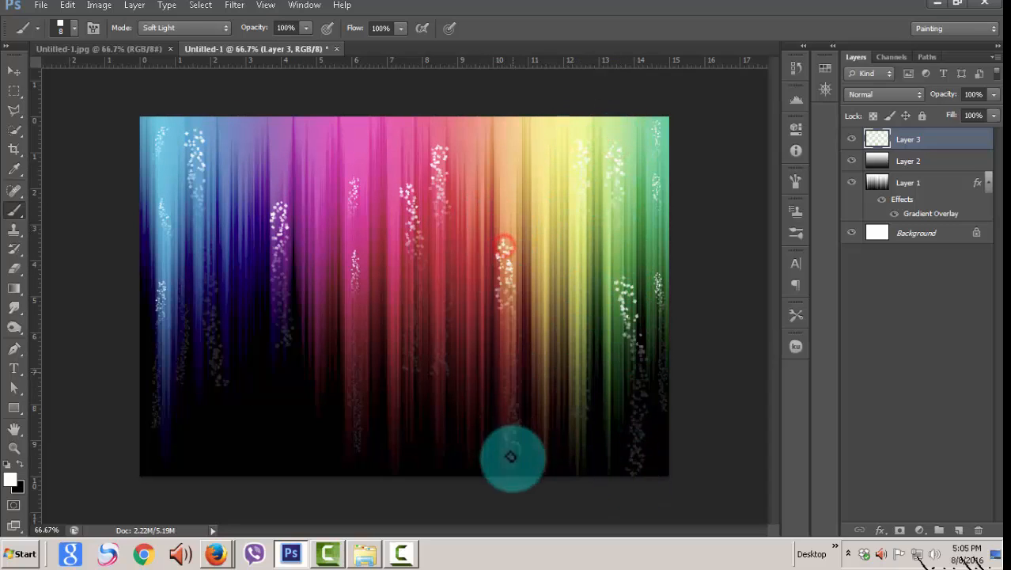
drag(501, 134, 504, 190)
drag(477, 321, 471, 440)
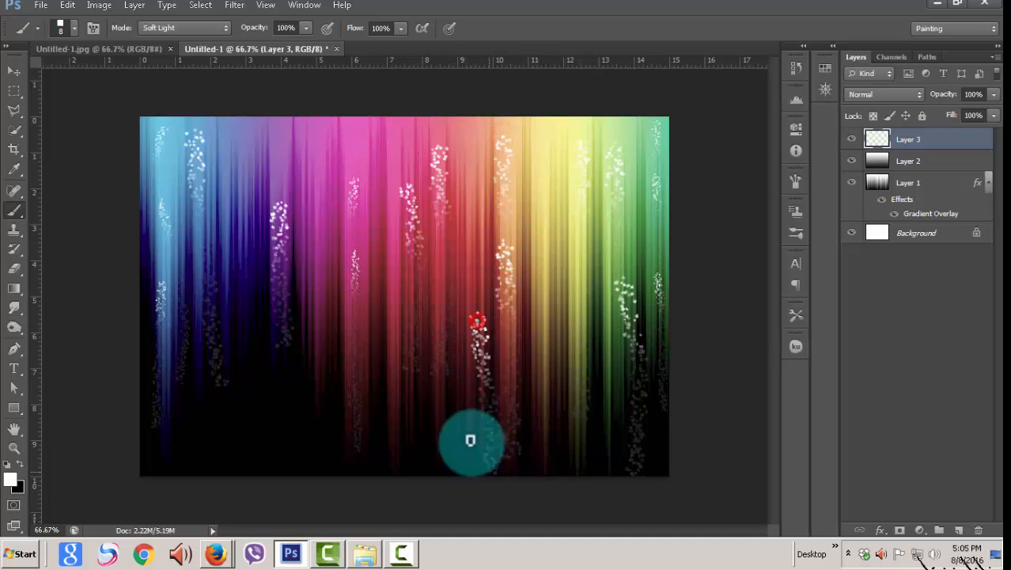
drag(309, 130, 320, 205)
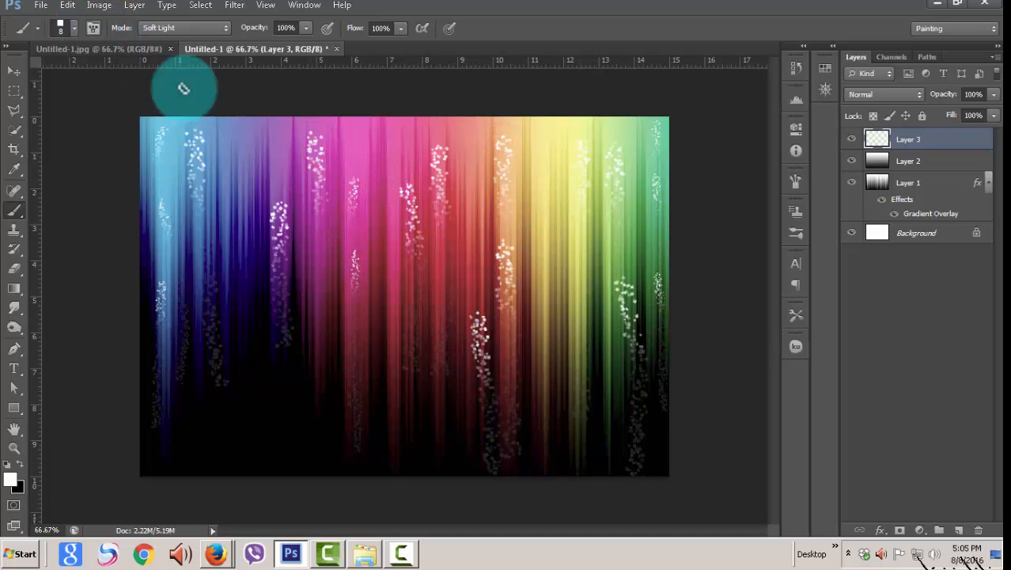
- Set the brush size to 6 px and fill the gaps between the existing sparkle trails with more vertical trails across the whole artwork
click(76, 25)
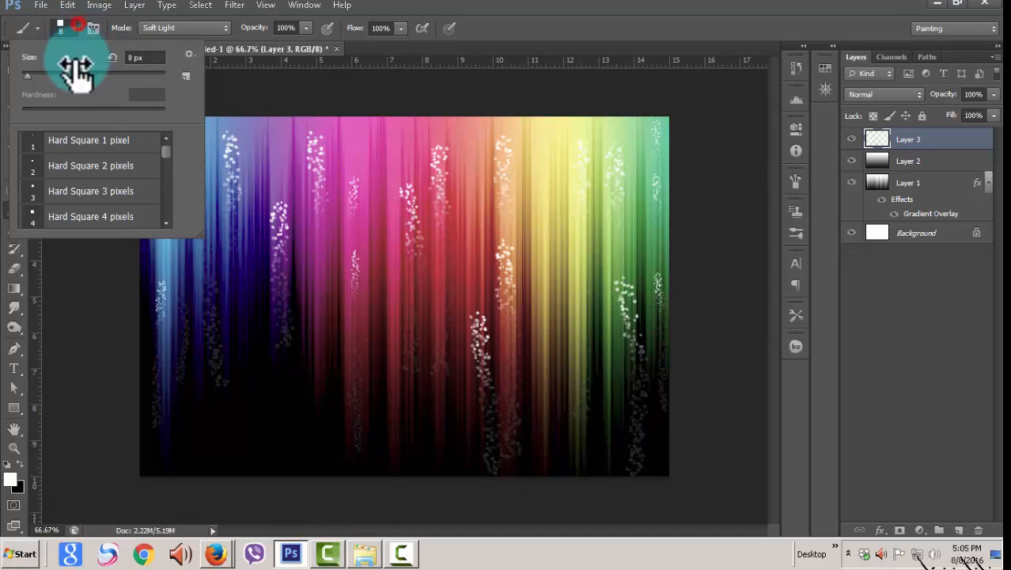
drag(28, 75, 25, 75)
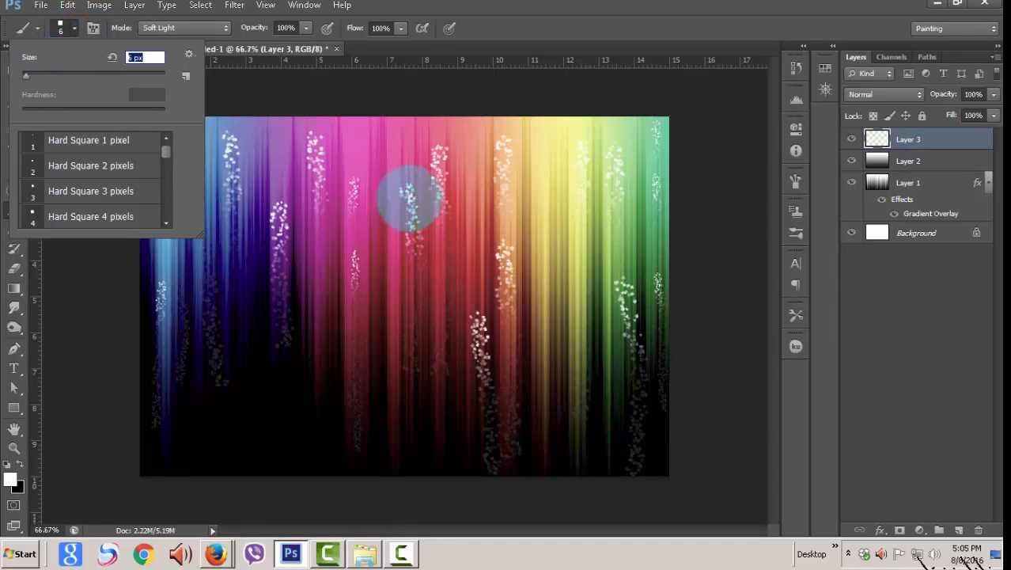
click(393, 249)
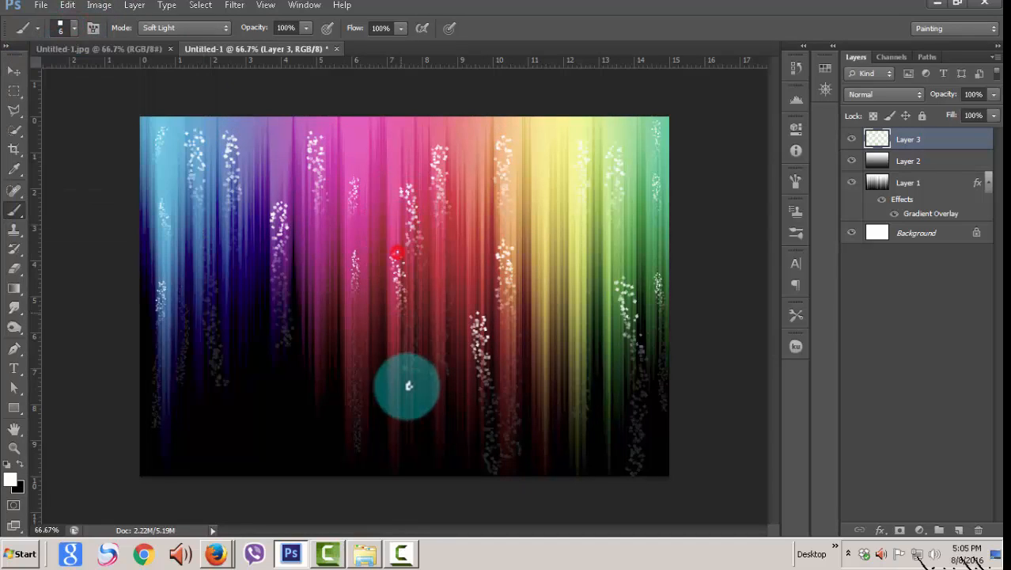
click(357, 121)
click(382, 235)
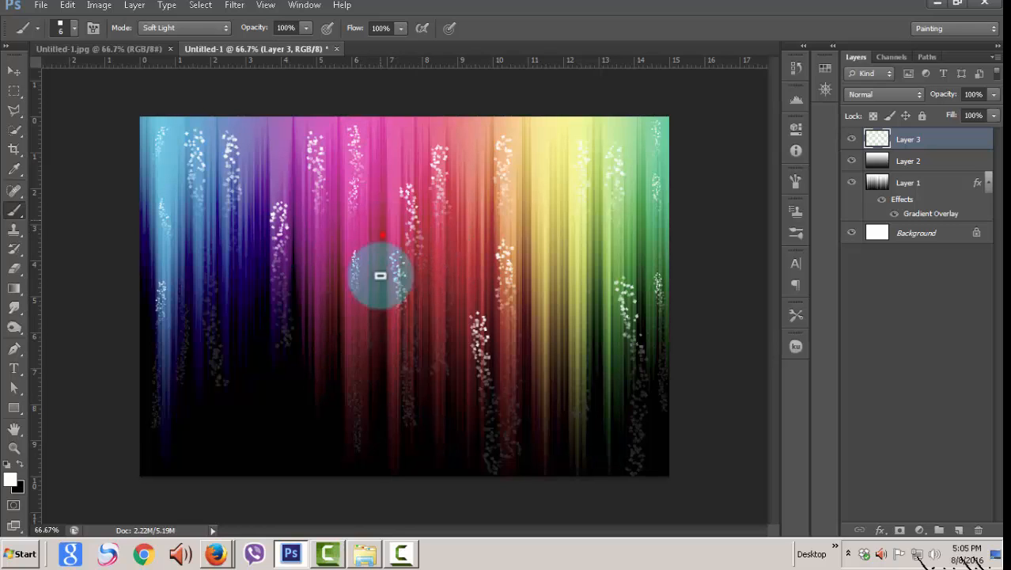
click(542, 282)
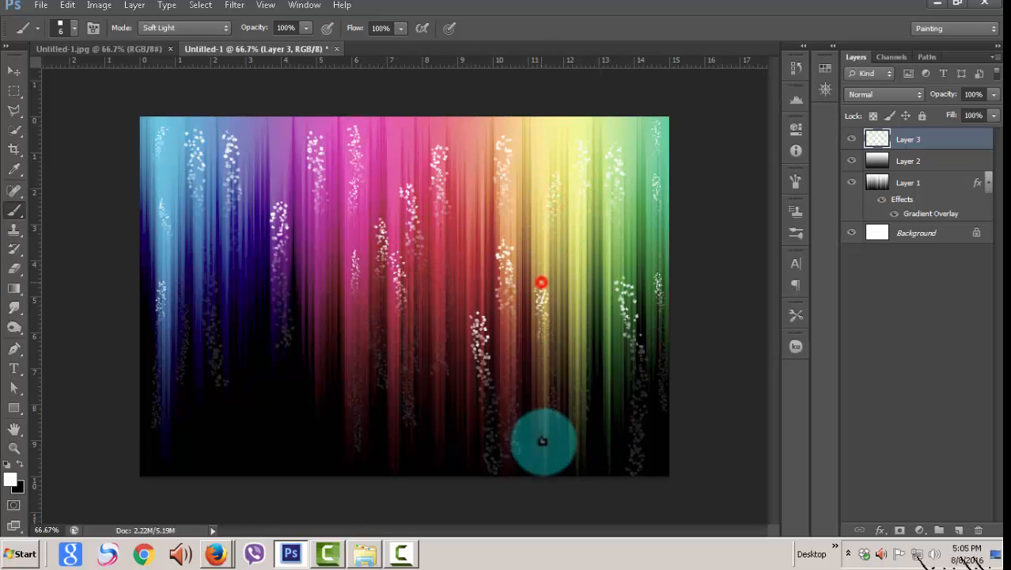
click(640, 156)
click(615, 294)
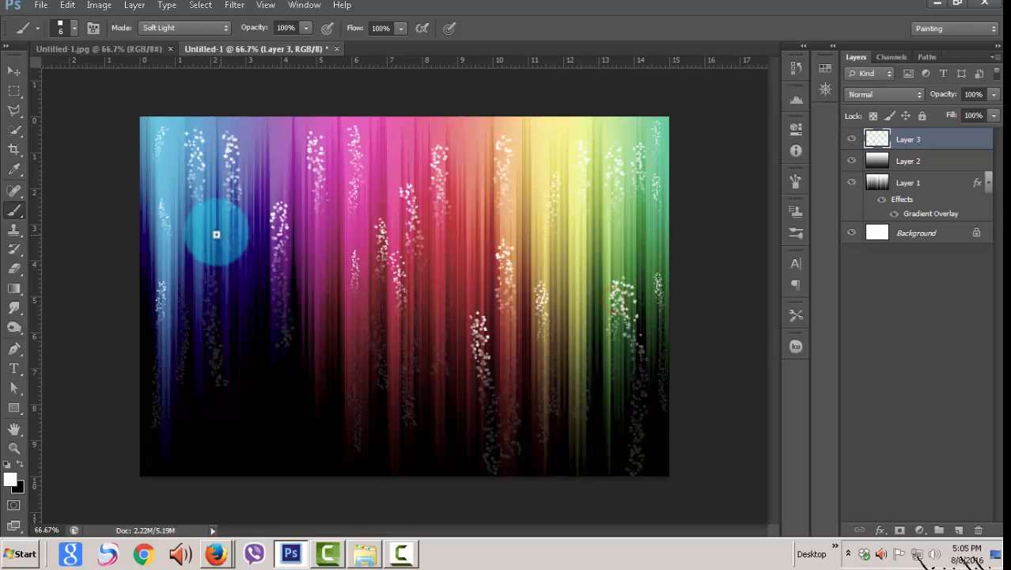
click(170, 145)
click(170, 244)
click(168, 366)
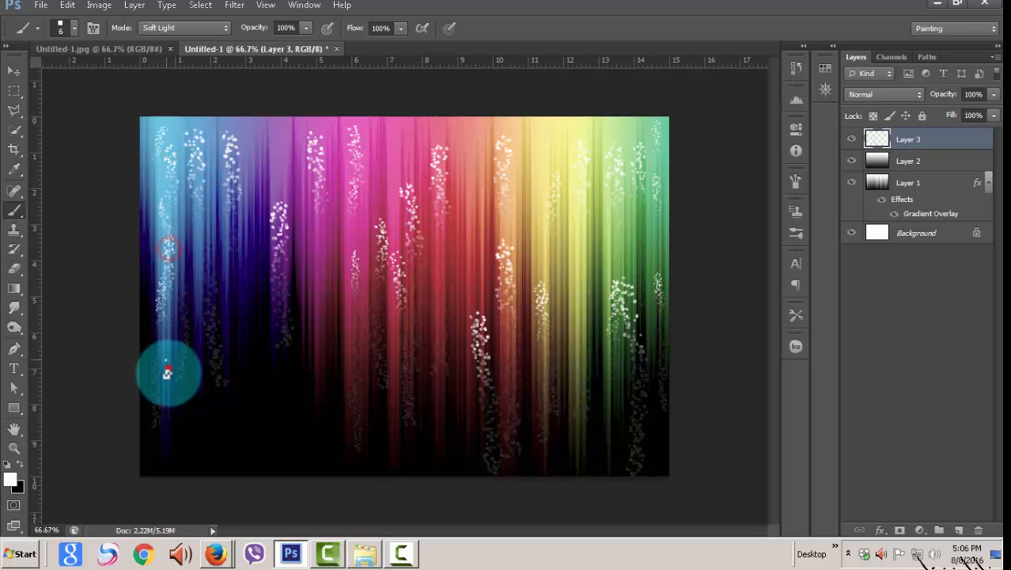
click(253, 253)
click(256, 138)
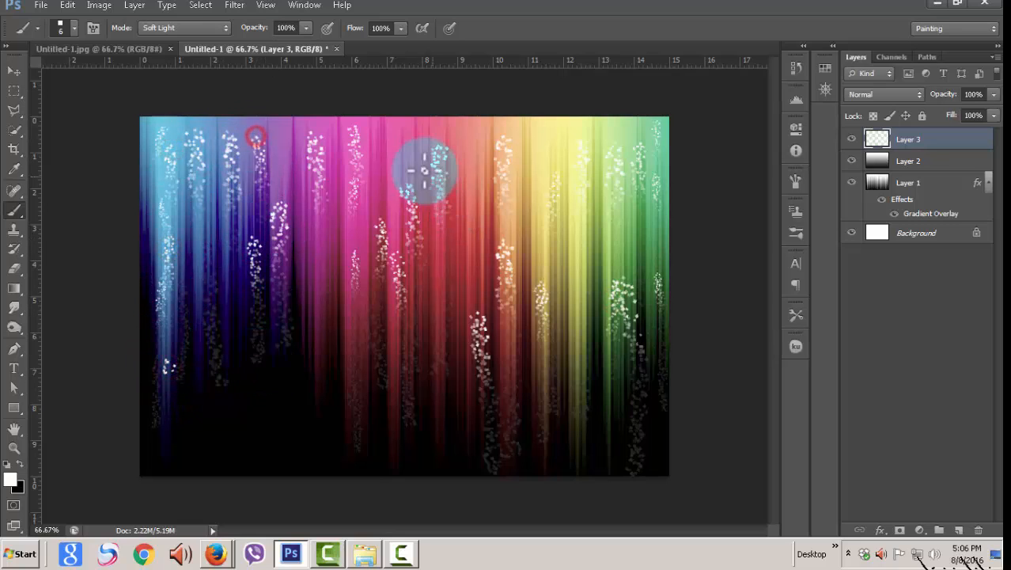
click(476, 201)
click(382, 119)
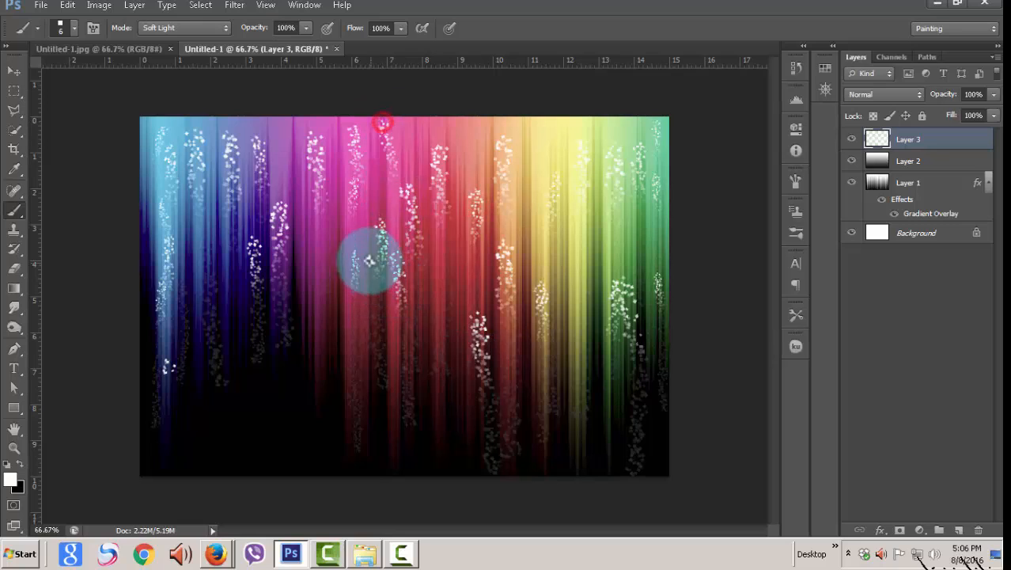
click(317, 273)
click(593, 385)
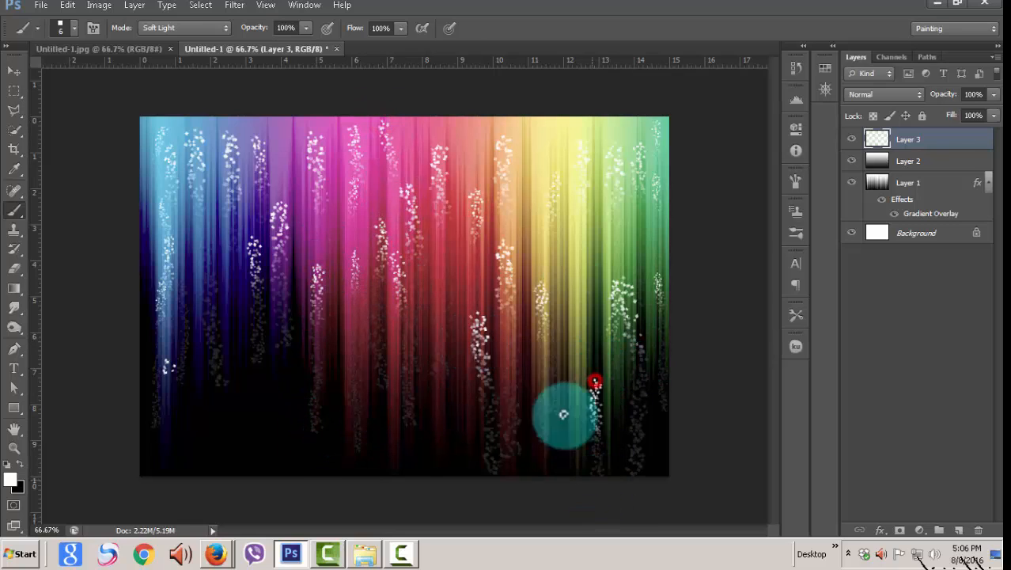
click(580, 140)
click(629, 212)
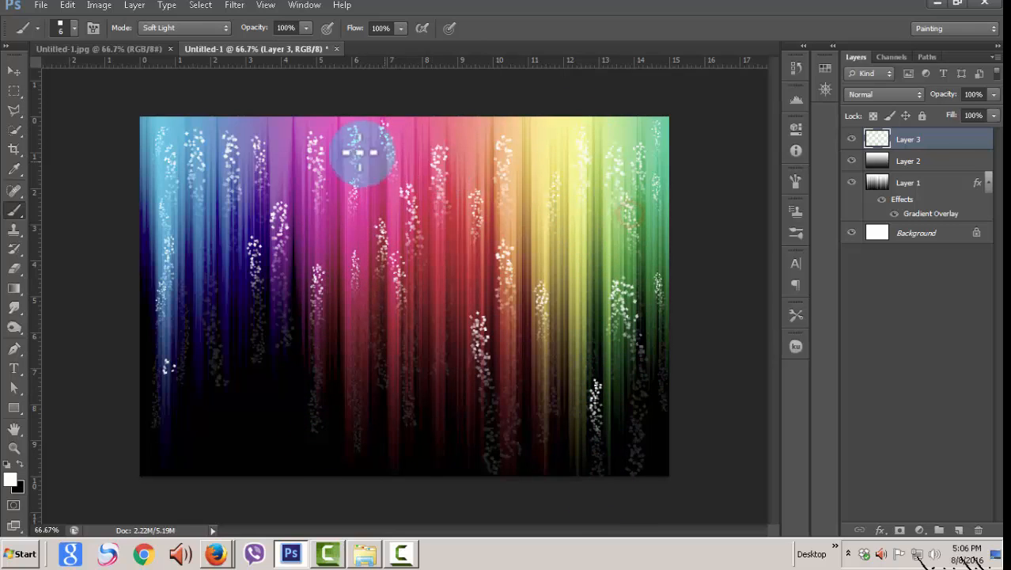
click(299, 131)
click(352, 201)
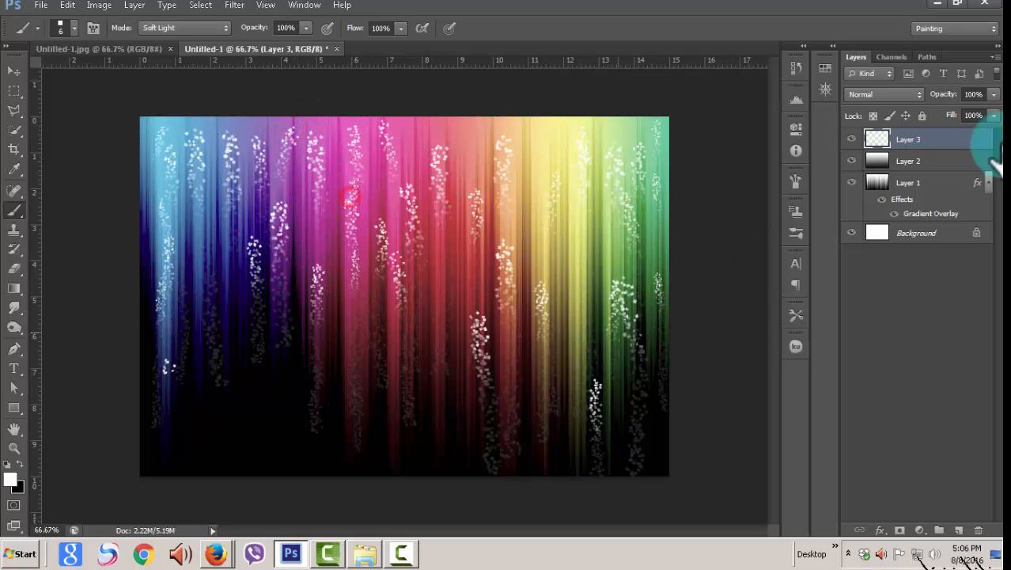
- Try Layer 3 in Soft Light, Overlay and Luminosity at 47% opacity, and return it to Soft Light at 100% opacity
click(918, 94)
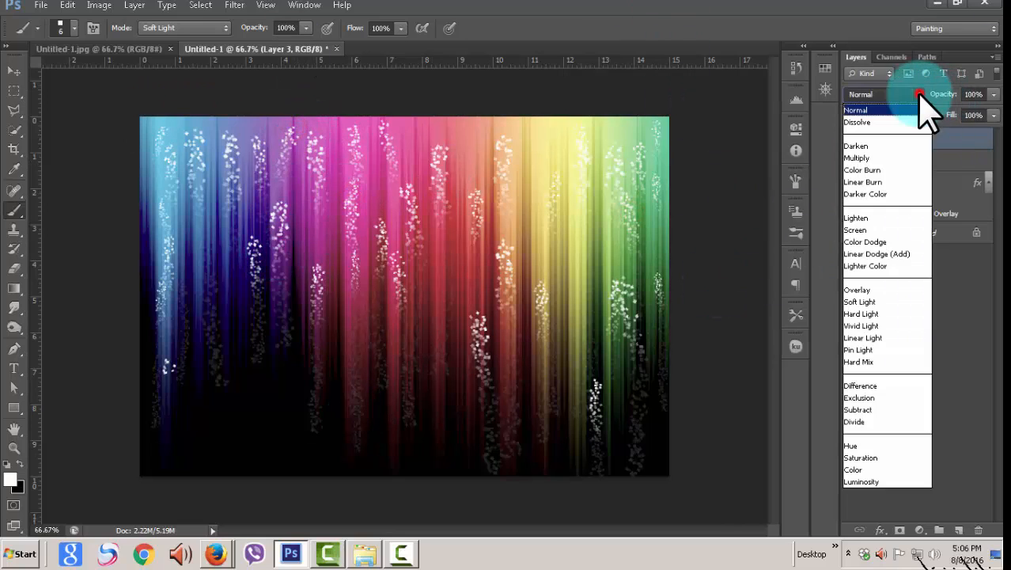
click(897, 300)
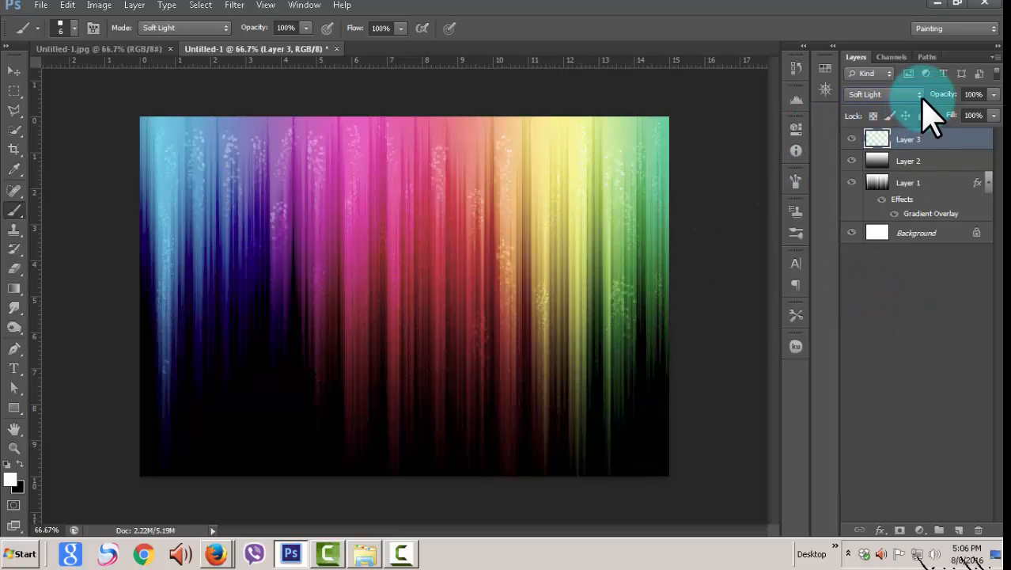
click(919, 96)
click(869, 287)
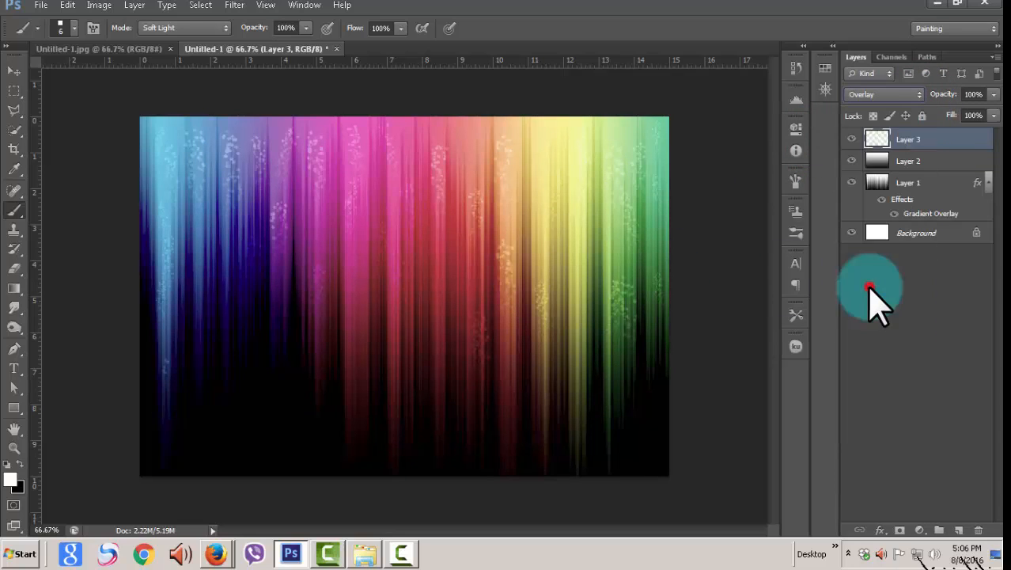
click(918, 95)
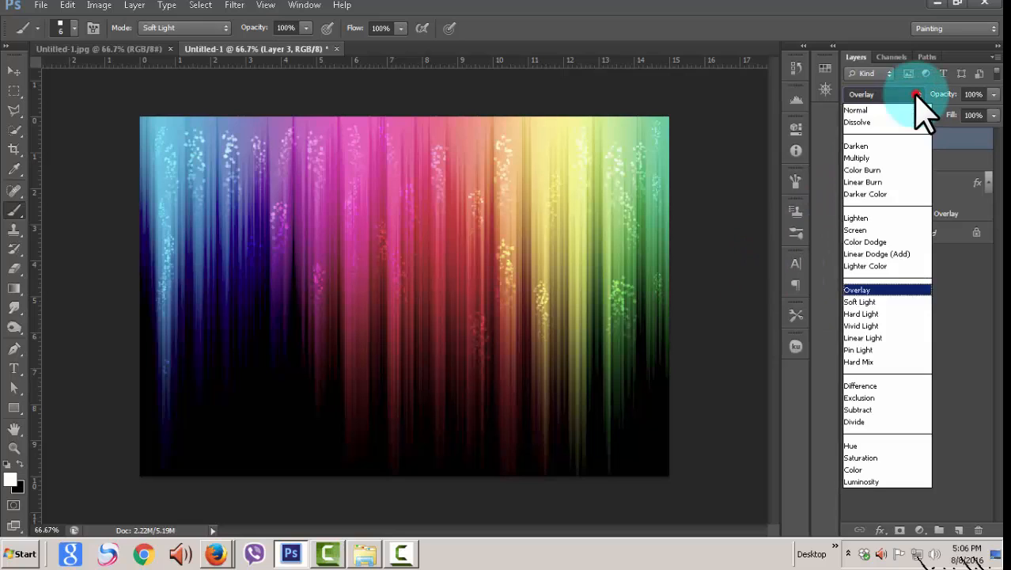
click(879, 165)
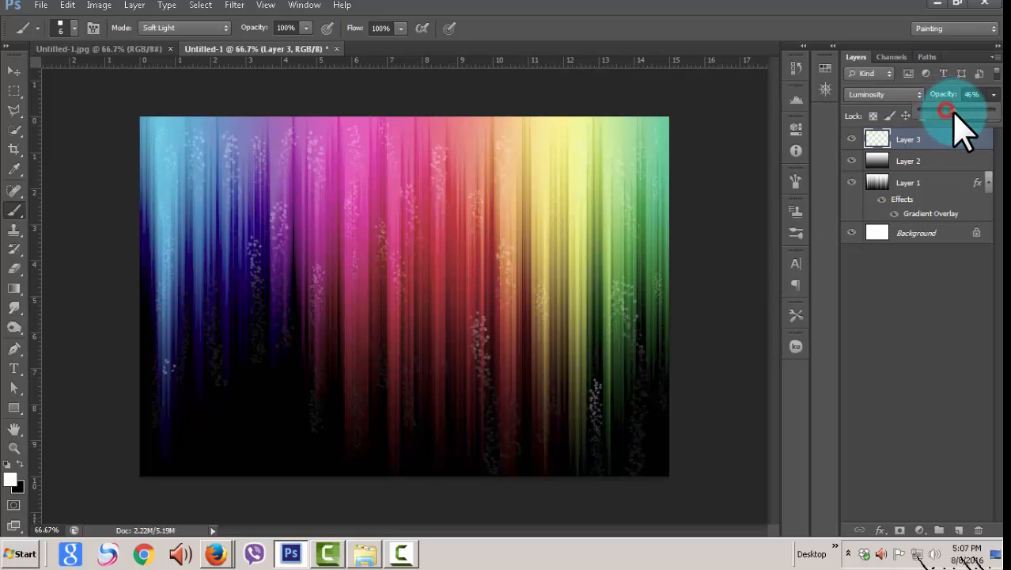
click(918, 95)
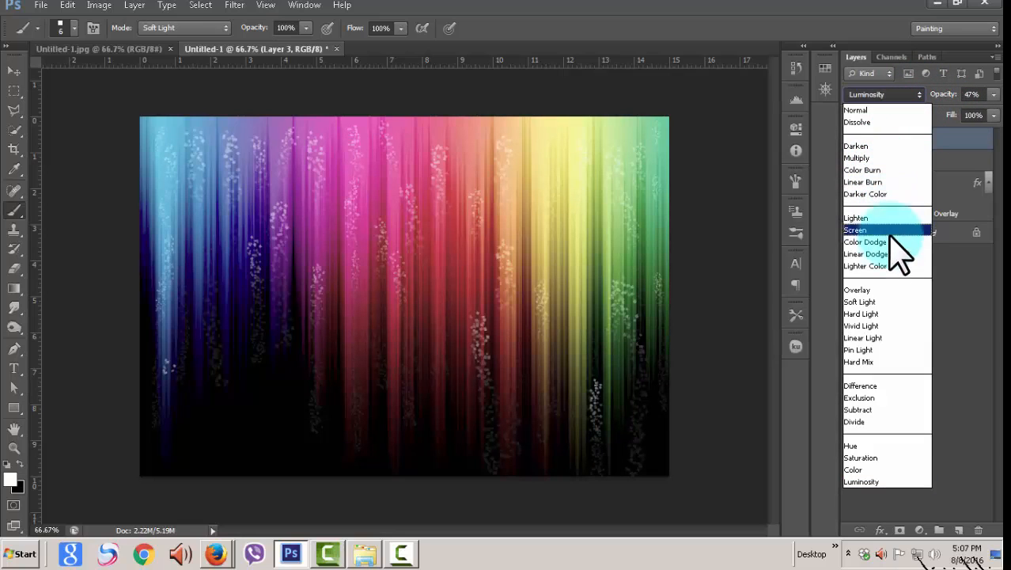
click(878, 303)
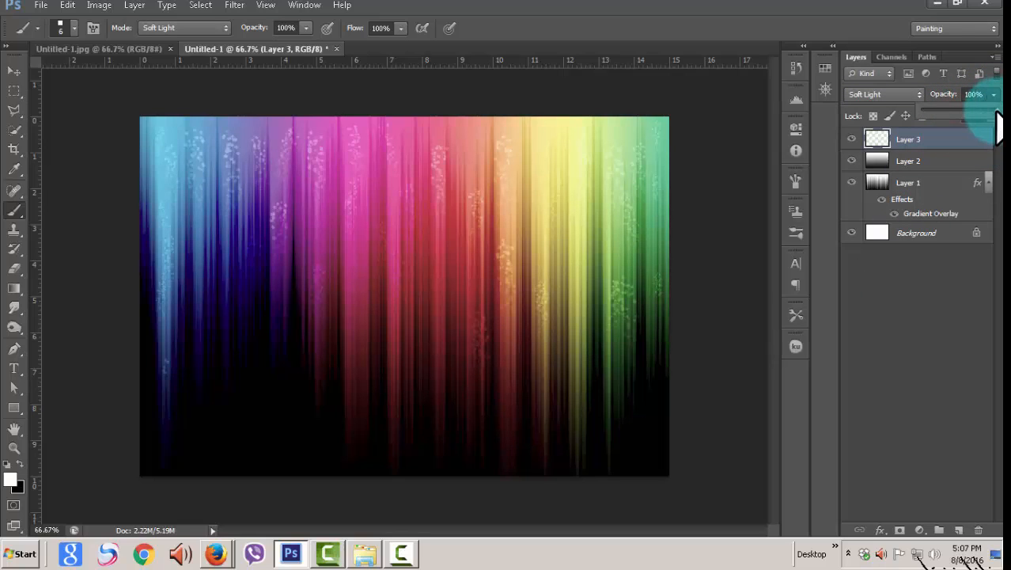
- Set the blend mode of the sparkle layer, Layer 3, to Overlay
click(920, 95)
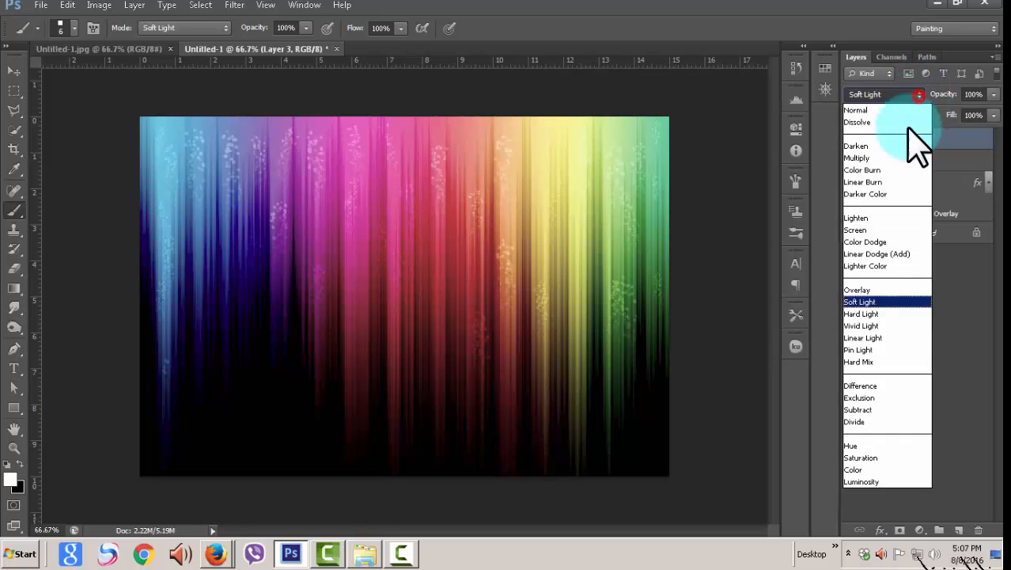
click(878, 289)
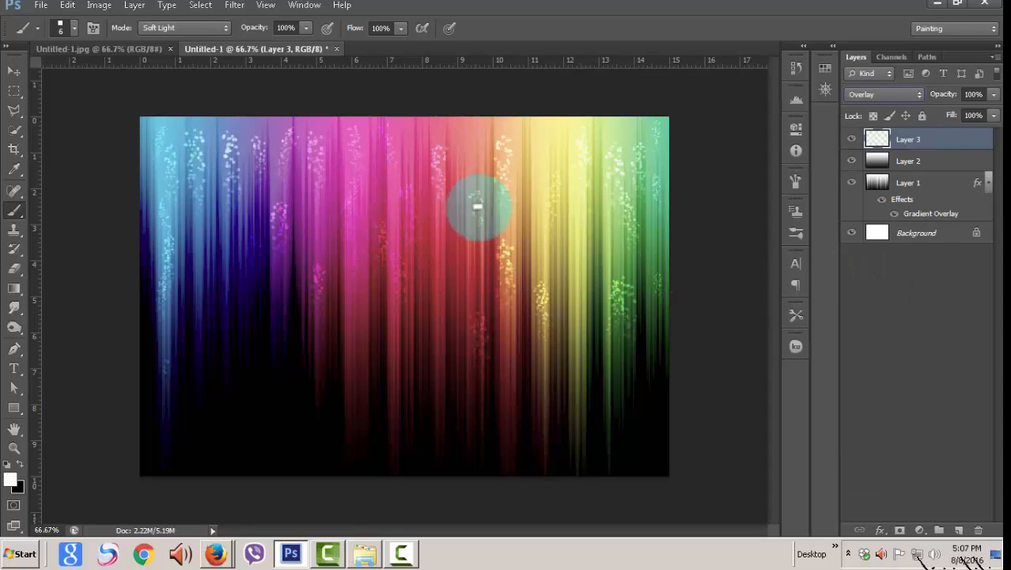